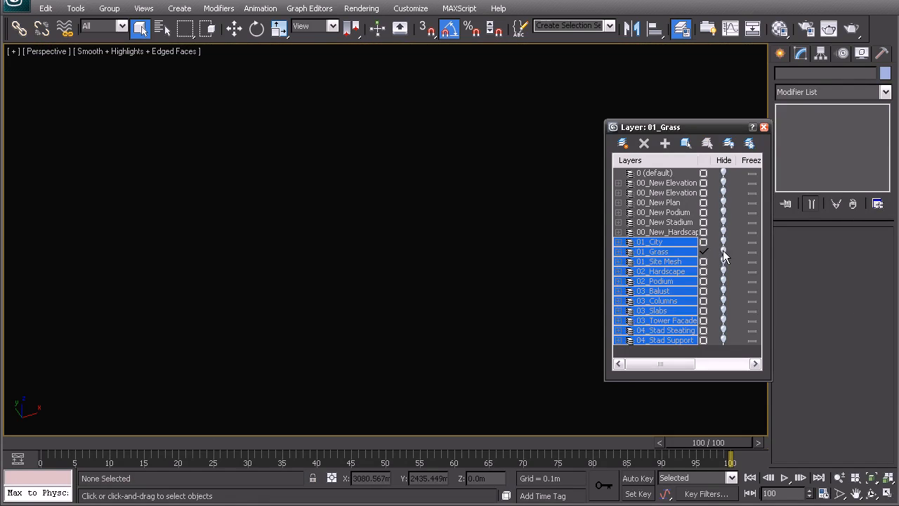
Unhide the 01_Grass, 02_Podium and 03_Tower Facade layers, leaving 03_Slabs hidden.
click(665, 246)
click(680, 252)
click(724, 249)
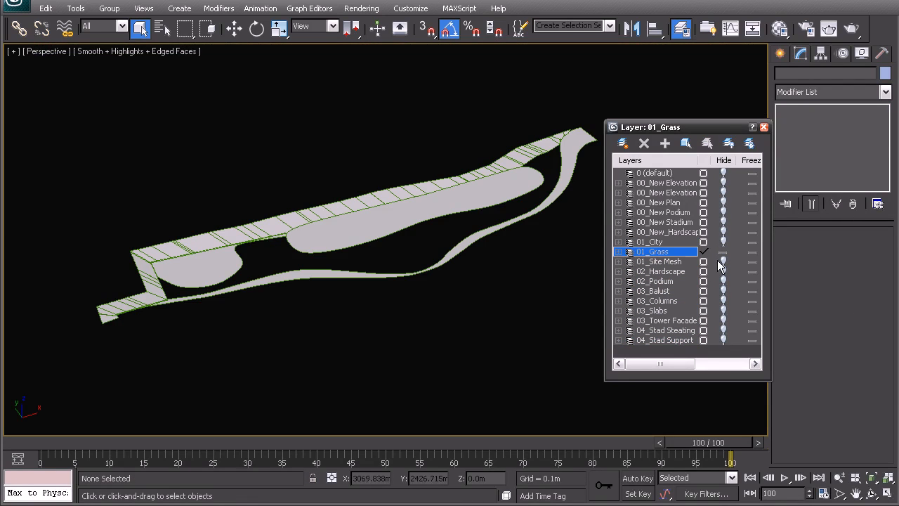
click(723, 311)
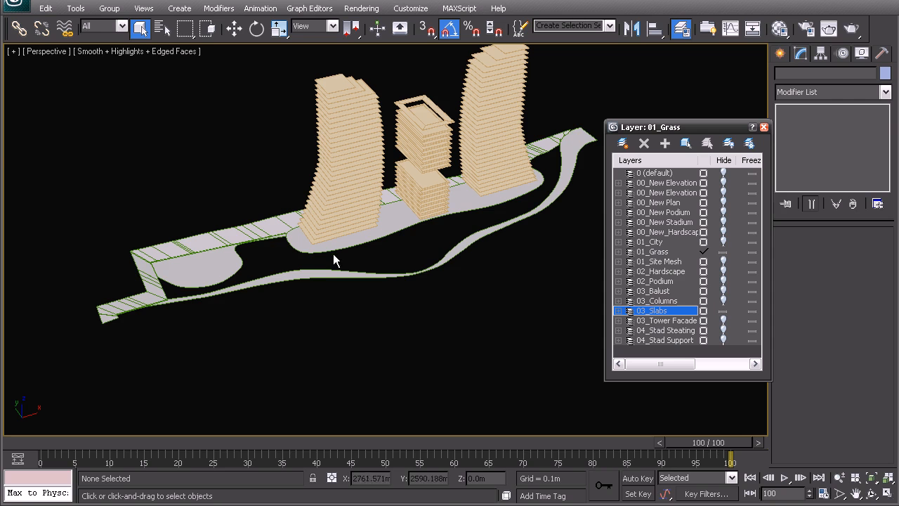
click(723, 282)
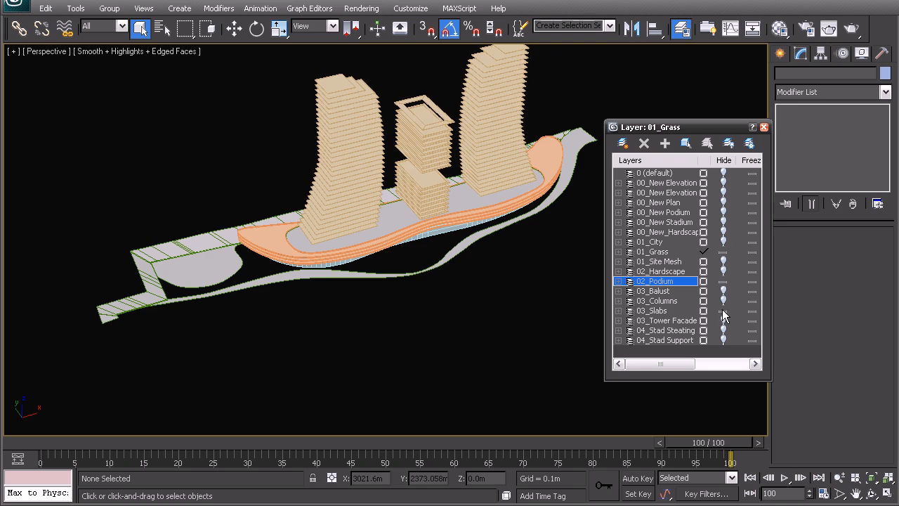
click(722, 310)
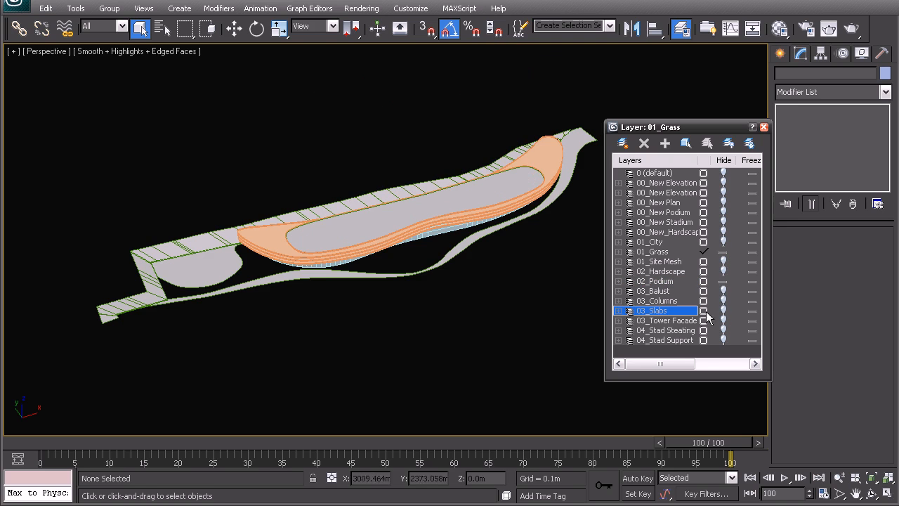
click(724, 320)
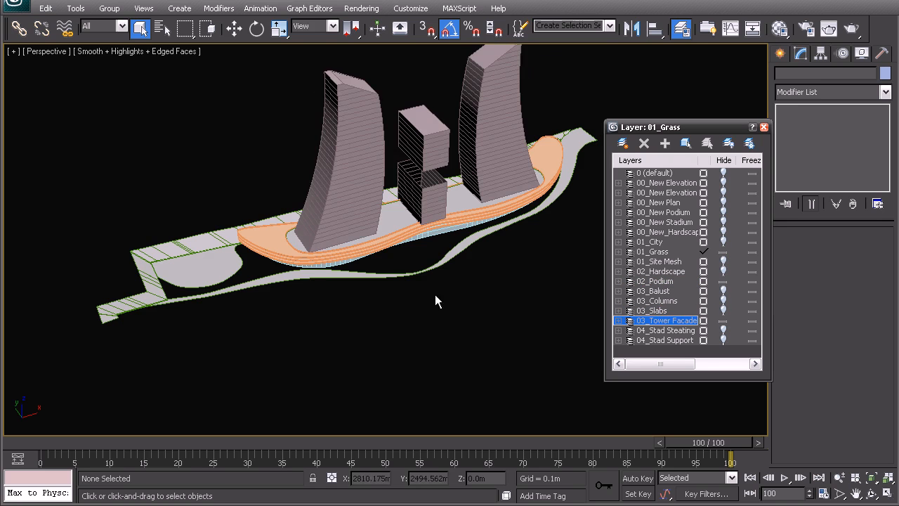
Examine the stacked podium slabs and the tower base at the podium's pointed end from close up.
scroll(300, 260, up, 5)
alt+middle_drag(300, 259, 415, 140)
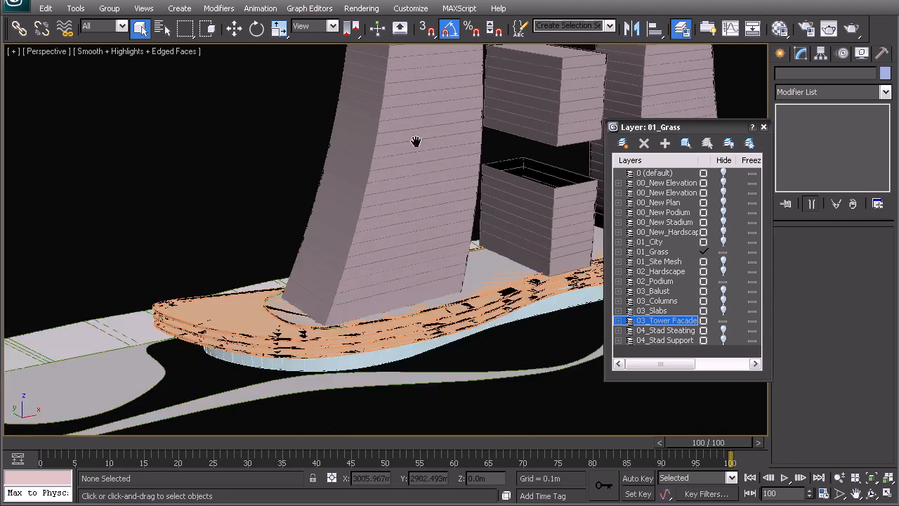
middle_drag(253, 312, 281, 280)
click(261, 289)
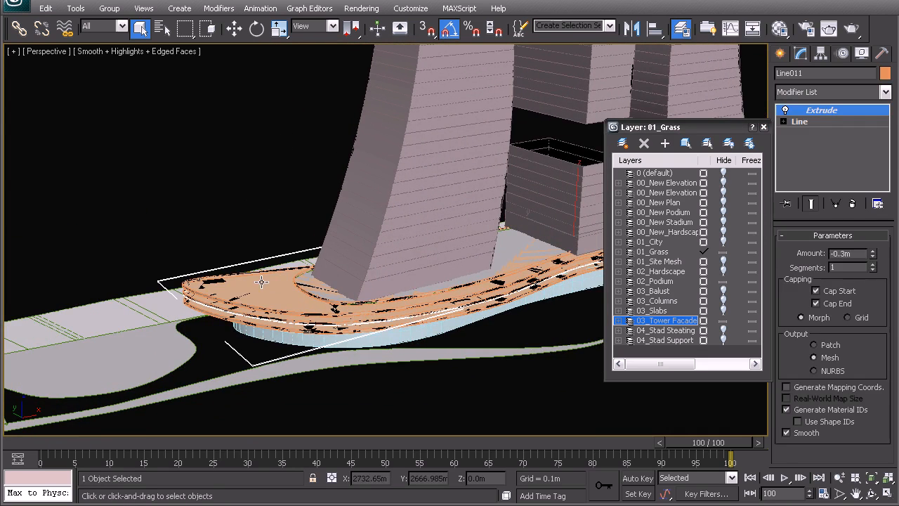
click(188, 203)
scroll(208, 247, up, 2)
alt+middle_drag(232, 248, 458, 141)
scroll(255, 239, up, 2)
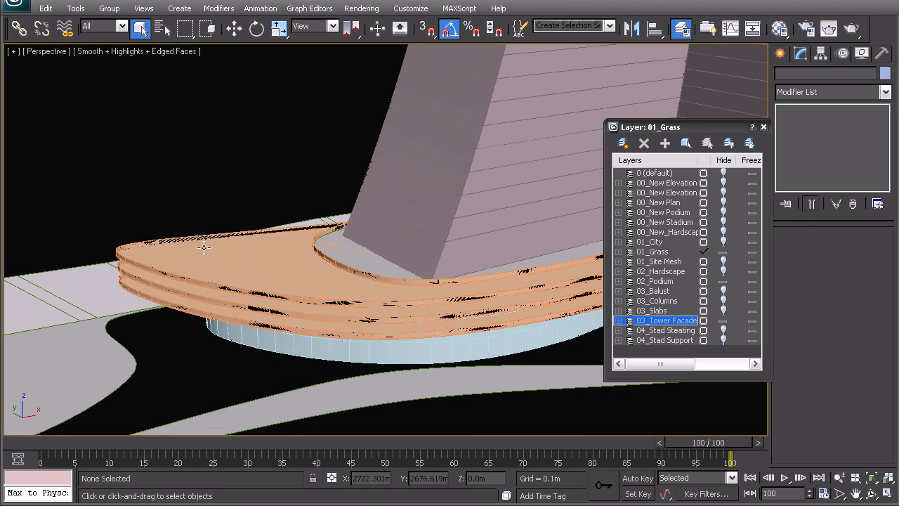
click(204, 247)
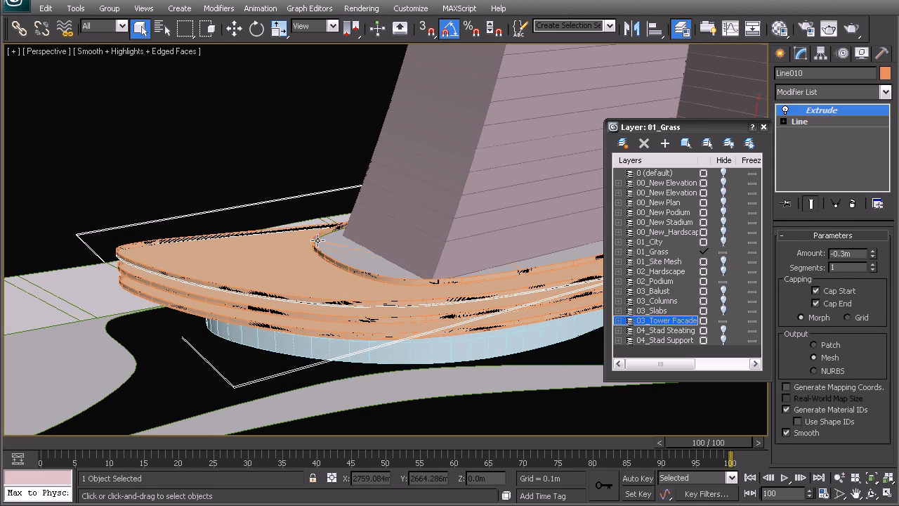
ctrl+click(347, 252)
mouse_move(256, 262)
alt+middle_down()
mouse_move(245, 265)
mouse_move(269, 265)
alt+middle_up()
scroll(282, 264, down, 2)
click(556, 361)
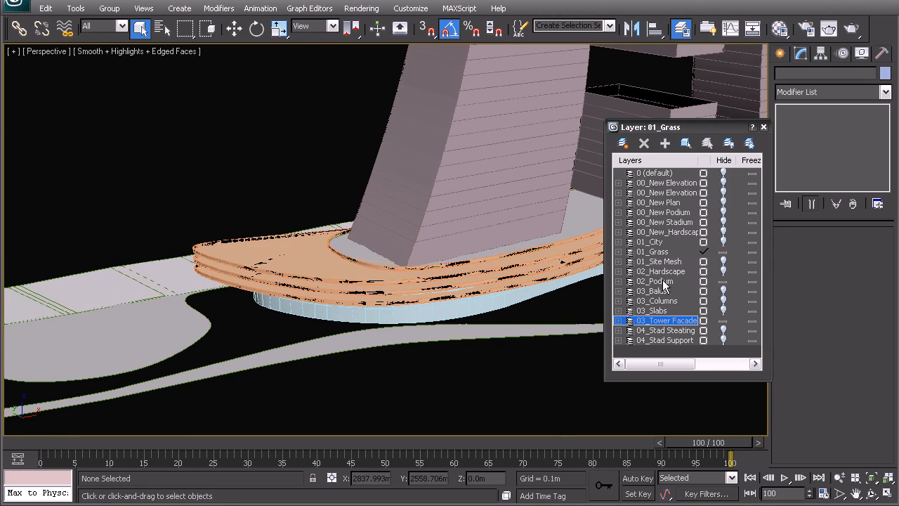
Select all objects on the 01_Grass layer plus the podium's top slab and isolate them.
click(660, 252)
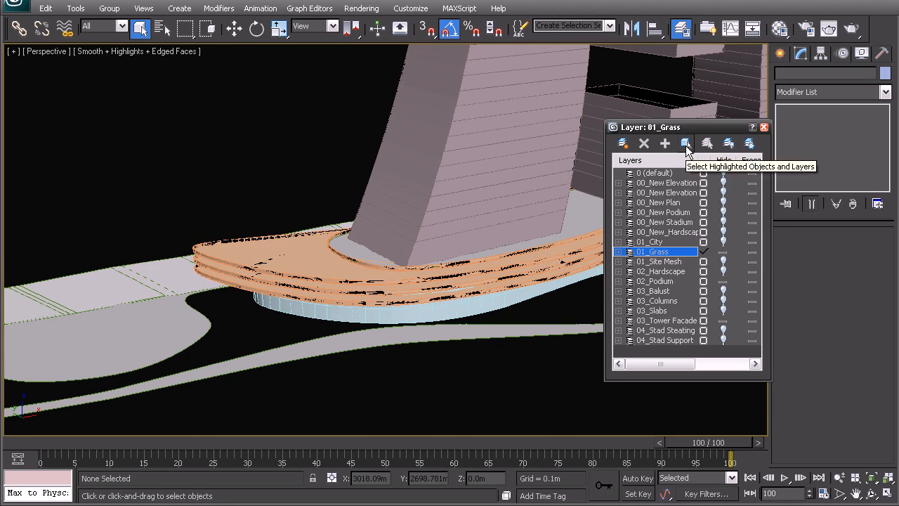
click(685, 144)
middle_drag(76, 294, 148, 277)
scroll(260, 243, up, 2)
ctrl+click(271, 236)
right_click(312, 257)
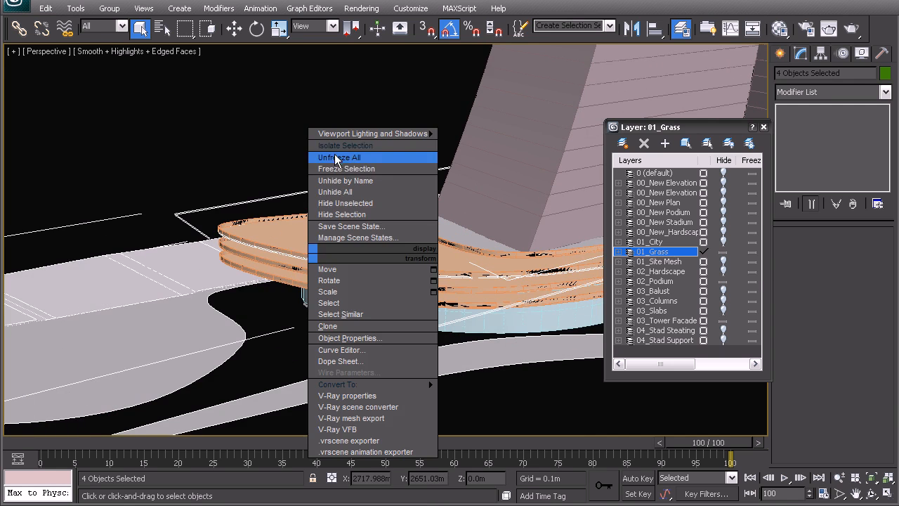
click(335, 149)
Show the isolated objects in a wireframe top view and close the layer list.
scroll(370, 216, up, 3)
scroll(371, 216, up, 3)
middle_drag(387, 215, 342, 248)
key(t)
middle_drag(212, 214, 313, 228)
scroll(312, 228, up, 2)
scroll(313, 228, up, 3)
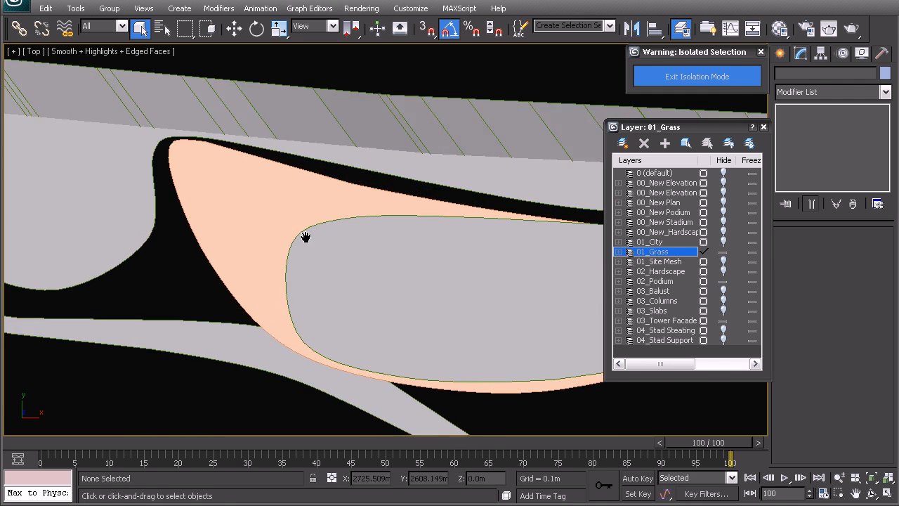
key(F3)
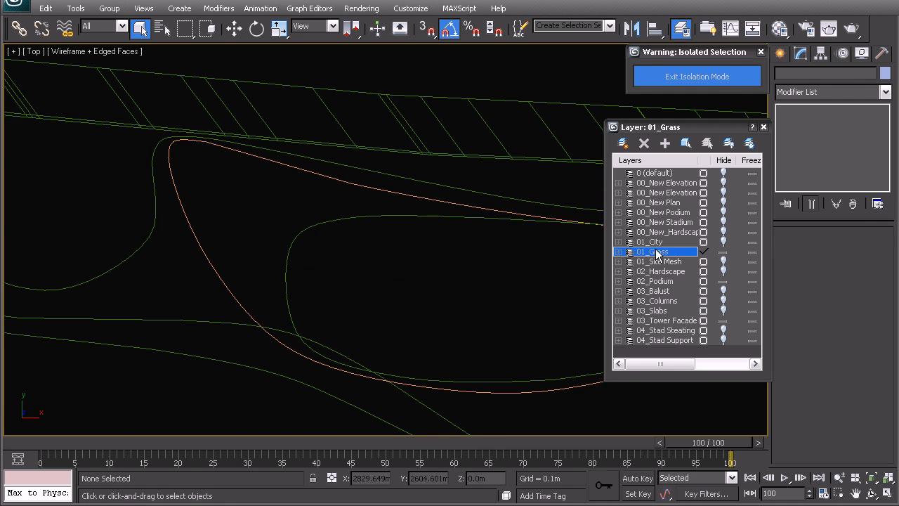
click(780, 55)
click(764, 127)
Draw a closed smooth Line spline with four vertices inside the podium's left end and nudge it into position.
click(804, 154)
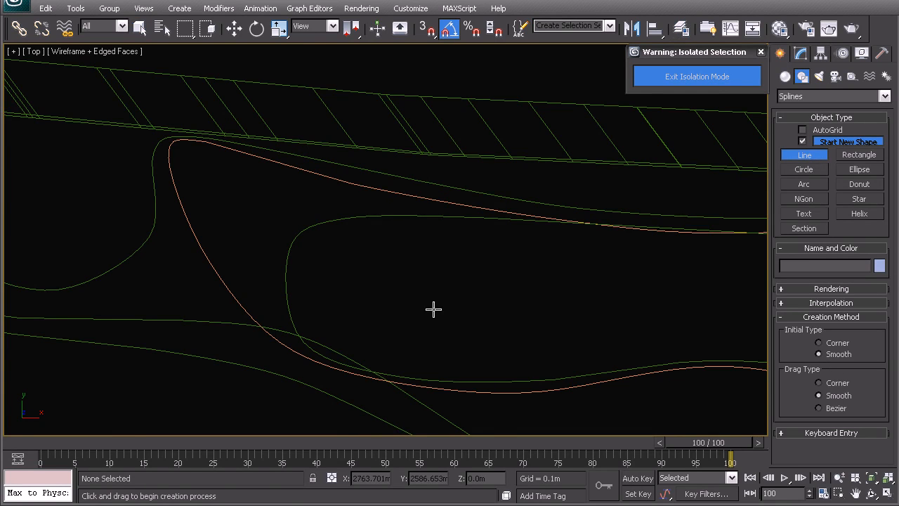
middle_drag(245, 199, 262, 218)
click(207, 177)
click(352, 211)
click(301, 236)
click(298, 342)
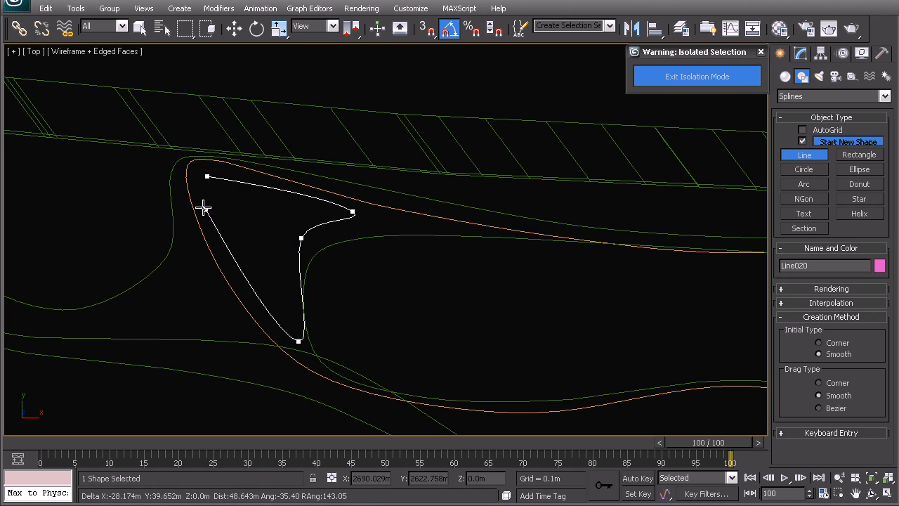
click(207, 177)
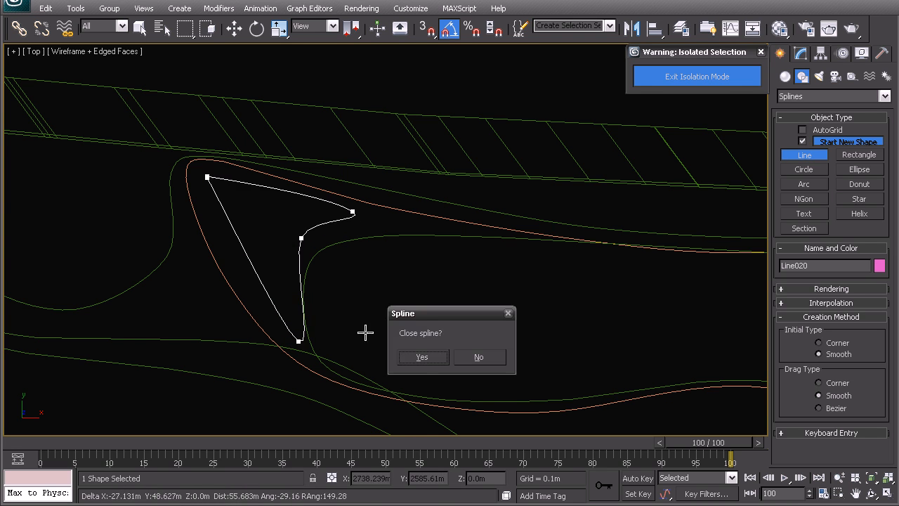
click(423, 357)
middle_drag(225, 216, 227, 232)
key(w)
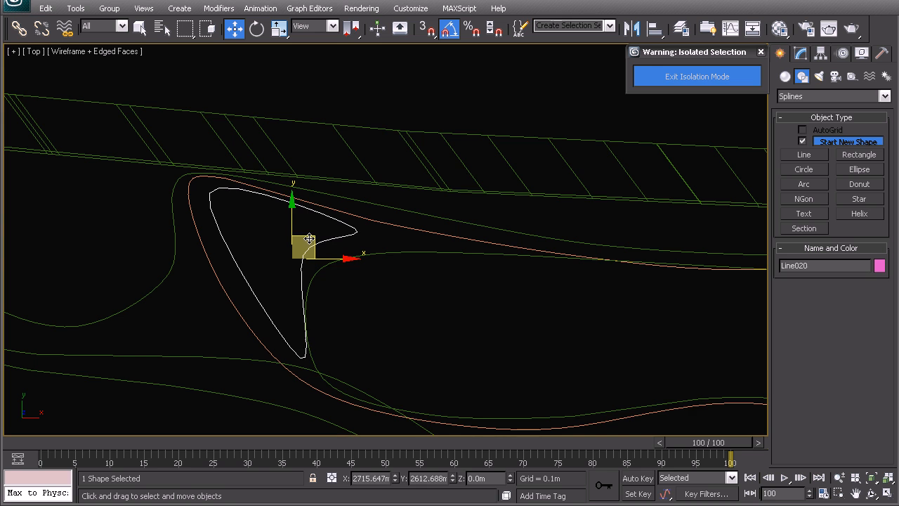
drag(308, 238, 303, 244)
Add a second closed smooth spline with six vertices inside the podium's right end, as part of the same shape.
scroll(300, 242, down, 2)
middle_drag(423, 290, 35, 243)
middle_drag(324, 215, 281, 257)
scroll(344, 237, up, 2)
middle_drag(346, 236, 386, 265)
click(806, 155)
click(325, 262)
click(417, 219)
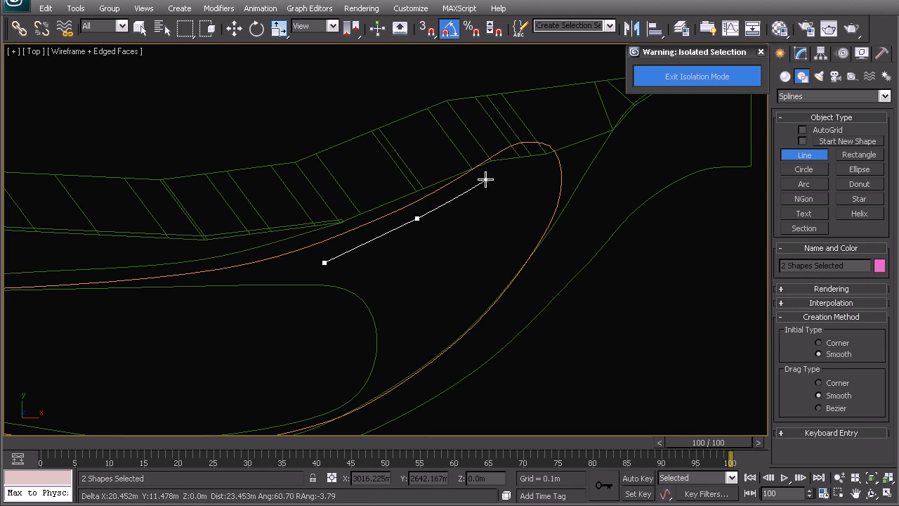
click(538, 154)
click(478, 287)
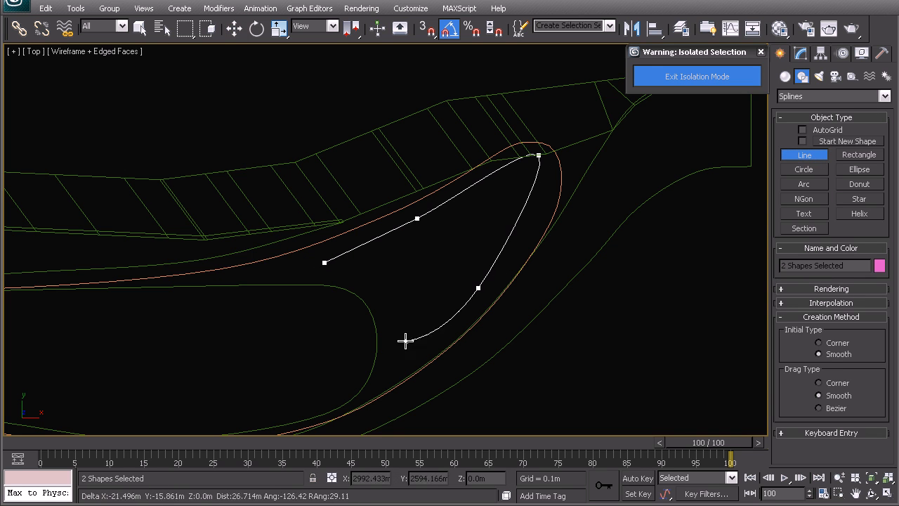
click(395, 366)
click(397, 303)
click(325, 262)
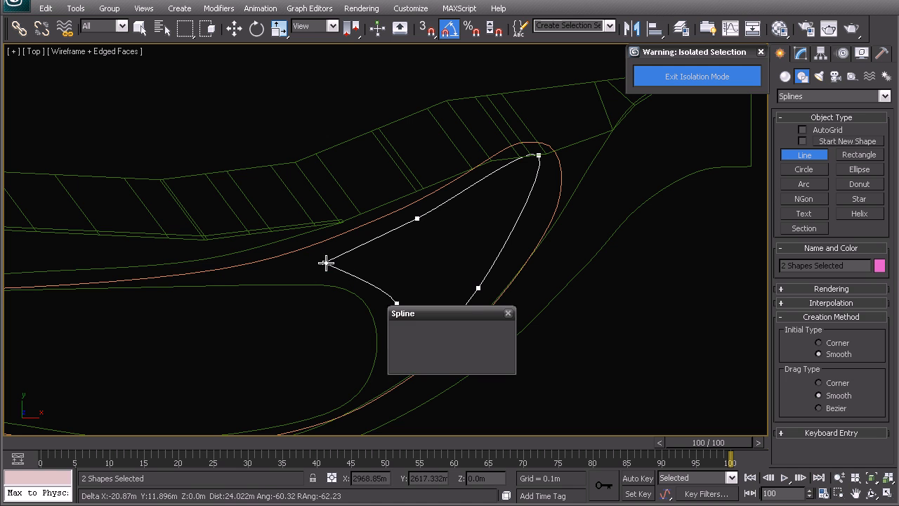
click(422, 357)
Adjust the right-end spline's vertices, moving the inner ones toward the grass outline and the outer-edge one toward the podium edge.
middle_drag(378, 326, 386, 302)
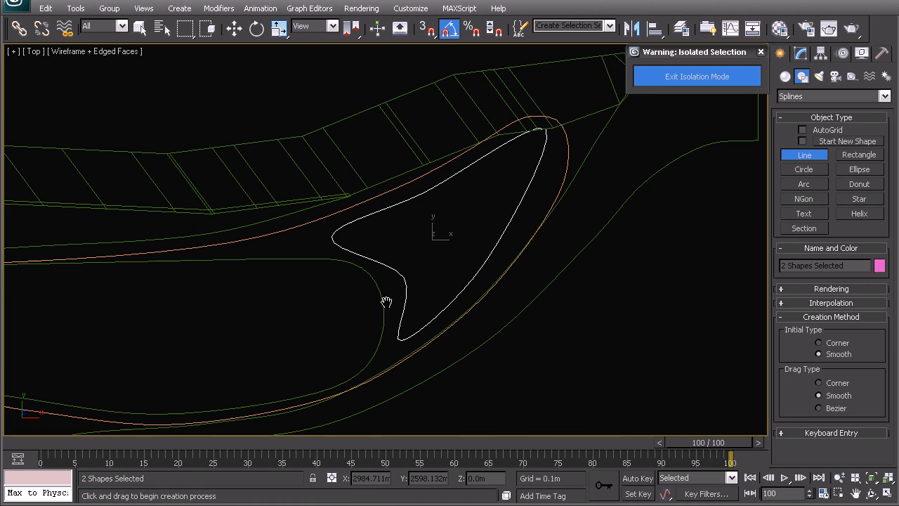
click(800, 57)
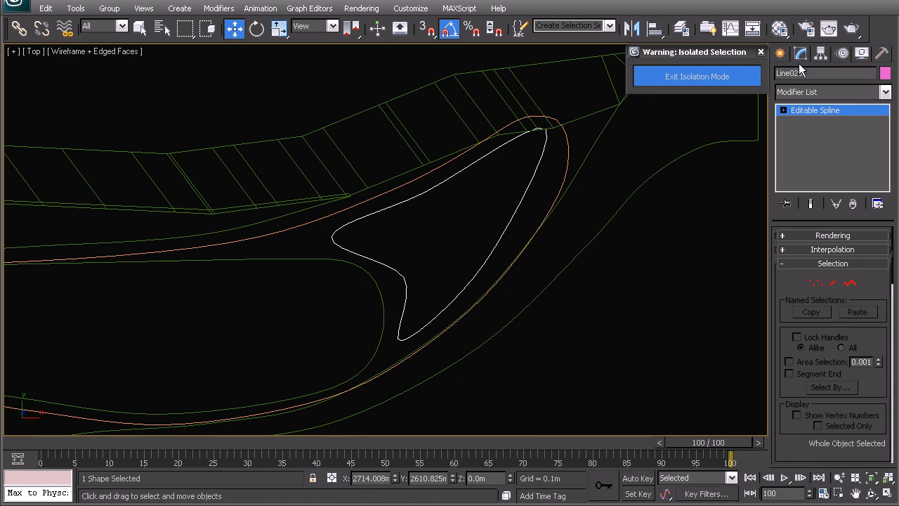
click(813, 283)
drag(411, 285, 412, 285)
drag(426, 254, 412, 255)
click(512, 183)
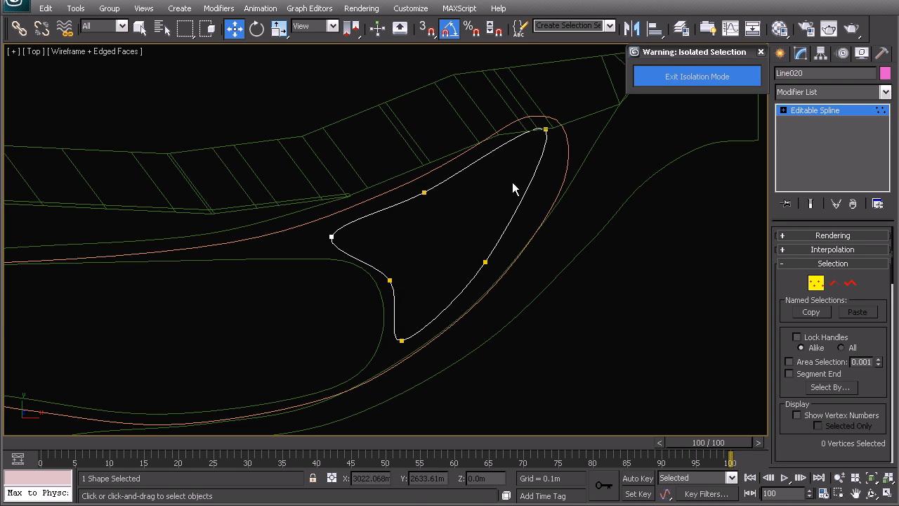
click(485, 262)
drag(504, 240, 518, 234)
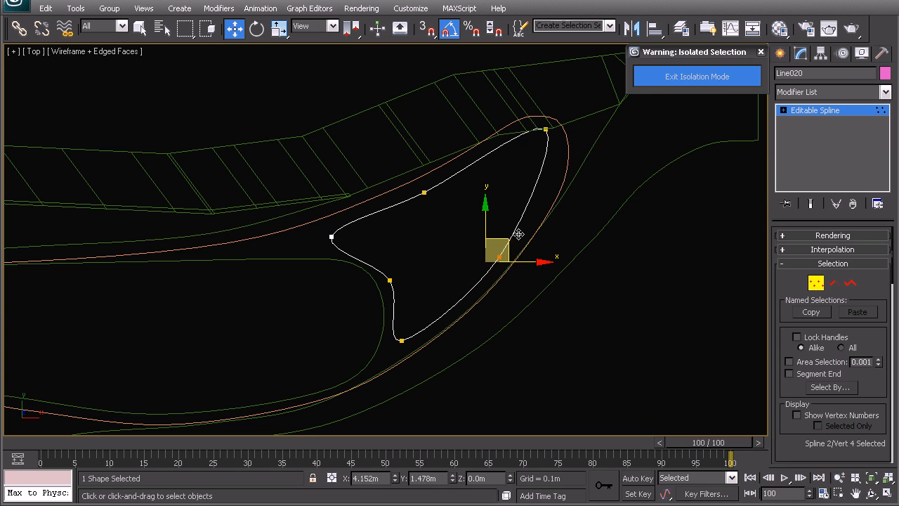
Convert the right-end spline's upper tip vertex to Bezier and move it to follow the podium's rounded tip.
click(545, 130)
drag(567, 102, 575, 107)
right_click(574, 107)
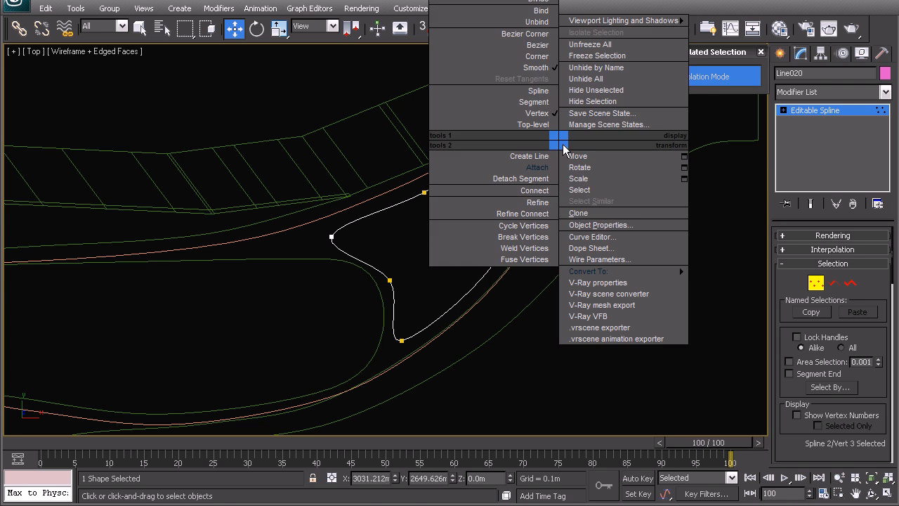
click(492, 45)
drag(556, 141, 574, 113)
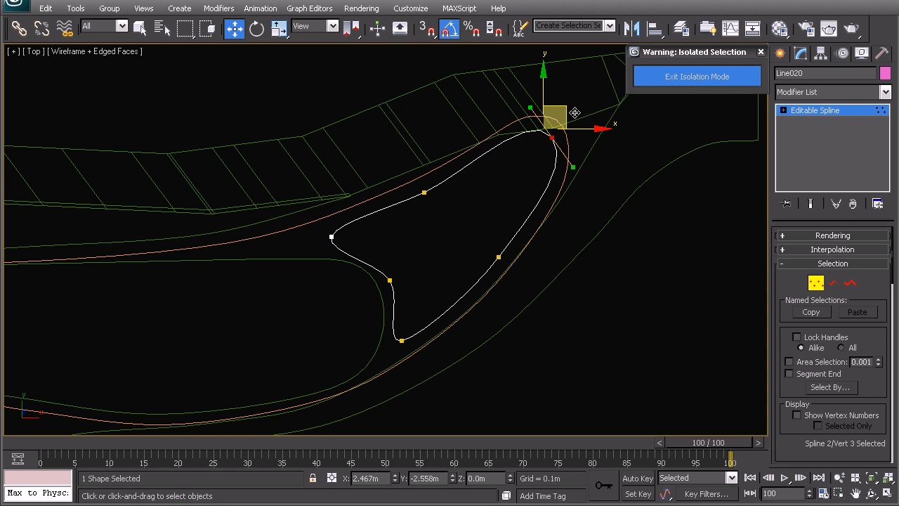
right_click(575, 112)
click(518, 119)
Inspect the elevation of the podium's top slab and its base line in the perspective view.
scroll(473, 231, down, 6)
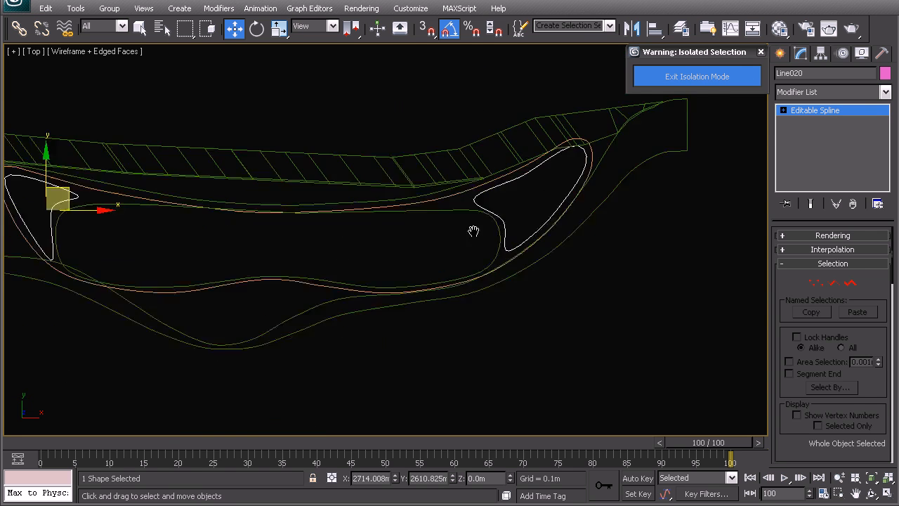
middle_drag(368, 222, 381, 259)
middle_drag(299, 262, 364, 209)
key(p)
scroll(355, 269, down, 2)
middle_drag(292, 262, 395, 248)
scroll(365, 257, up, 7)
middle_drag(276, 298, 424, 228)
scroll(337, 230, up, 3)
click(346, 183)
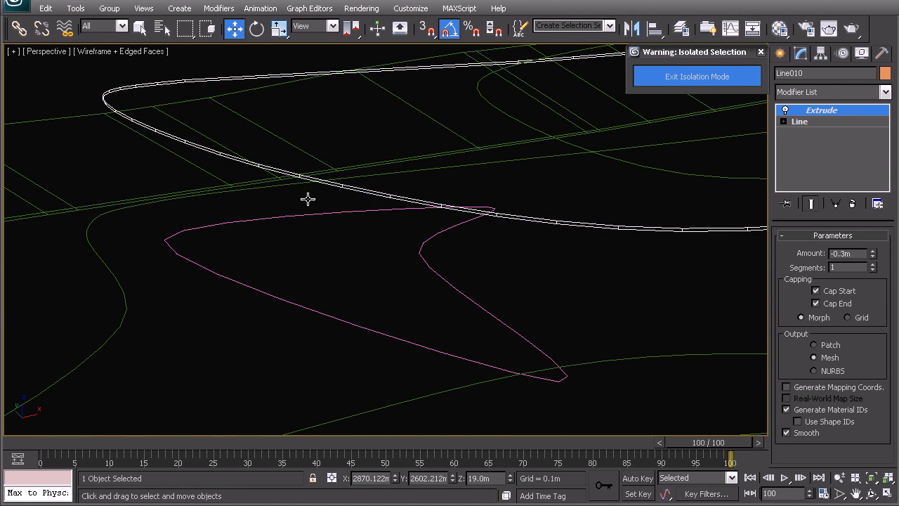
click(799, 122)
click(850, 282)
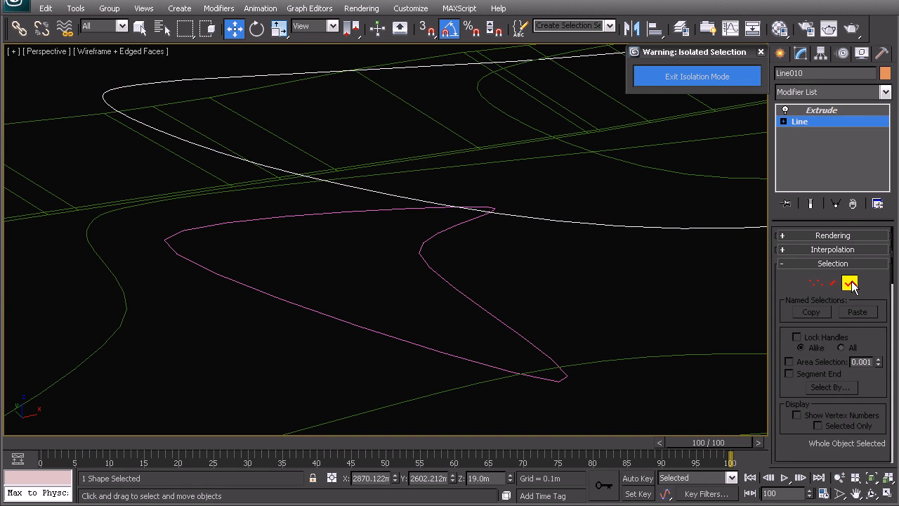
click(653, 228)
right_click(528, 223)
click(516, 208)
Raise the two-spline shape to a Z position of 19.1 m and set its interpolation steps to 9.
click(514, 260)
click(433, 268)
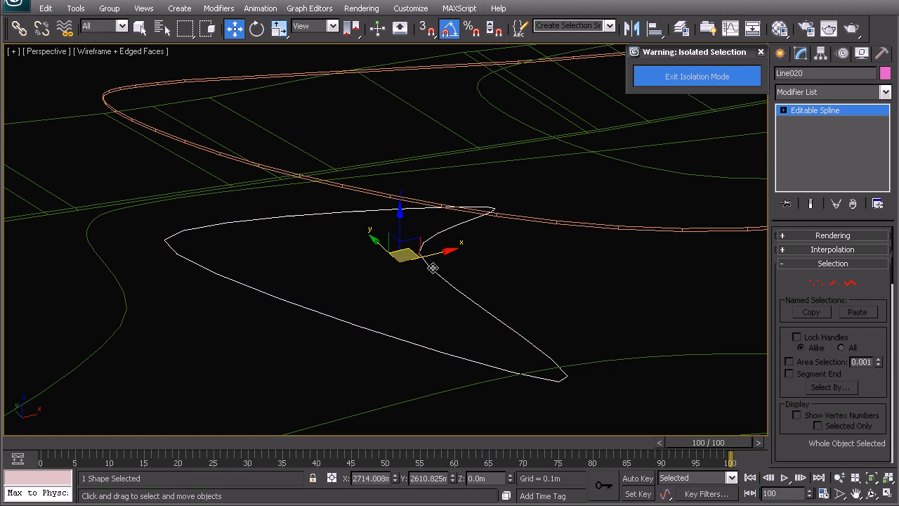
text(19.1)
key(Return)
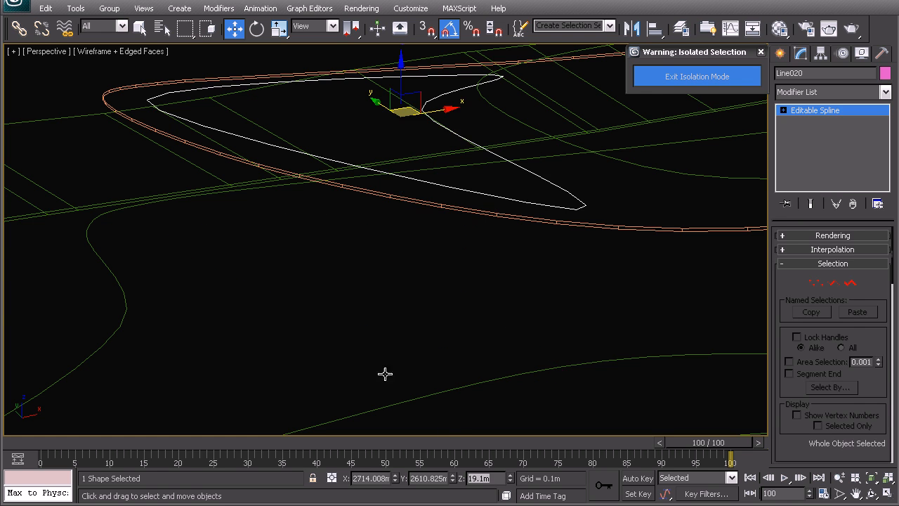
middle_drag(410, 184, 411, 241)
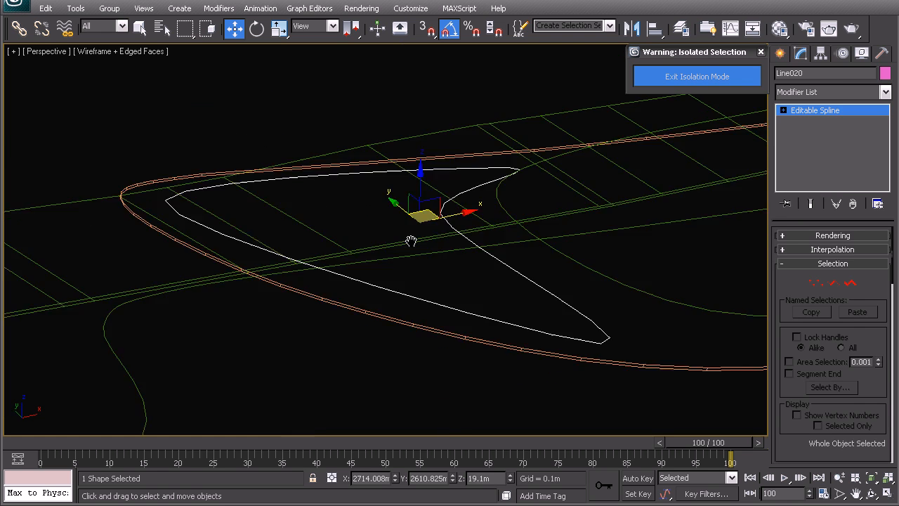
click(817, 251)
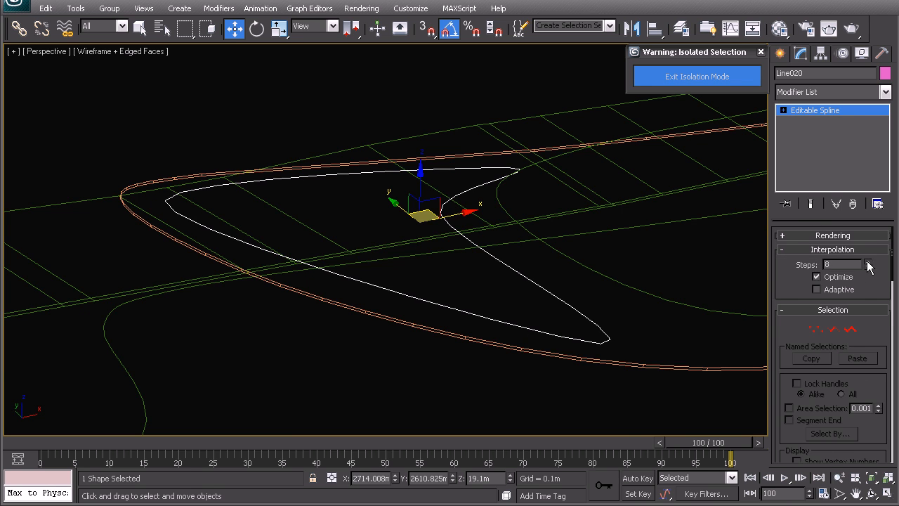
Set the vertex at the left tip of the end spline to Smooth and return to object level.
click(814, 328)
drag(110, 176, 264, 239)
right_click(262, 229)
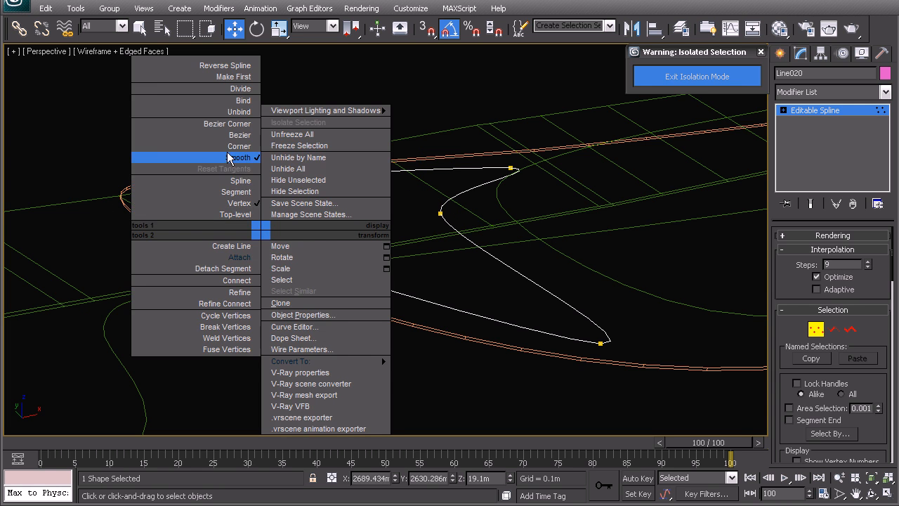
click(232, 157)
click(234, 199)
right_click(235, 200)
click(207, 179)
right_click(227, 184)
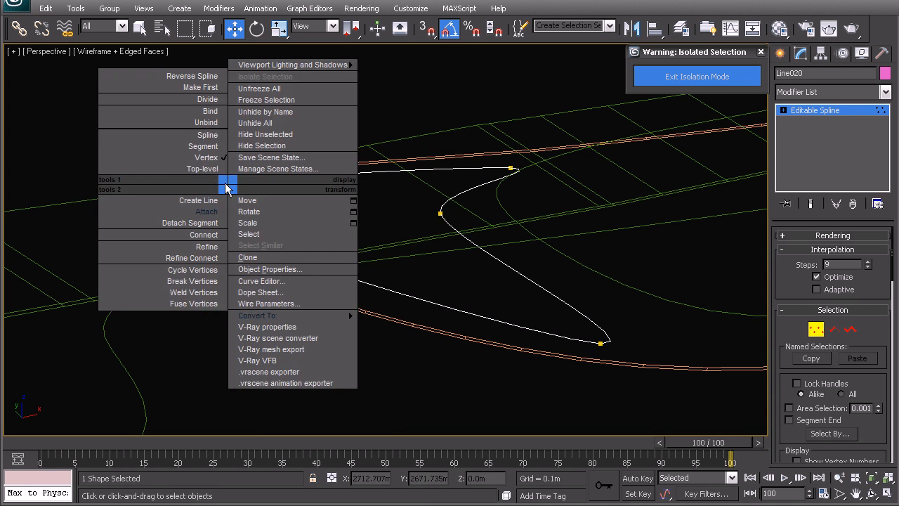
click(203, 169)
scroll(397, 245, down, 4)
middle_drag(402, 244, 324, 231)
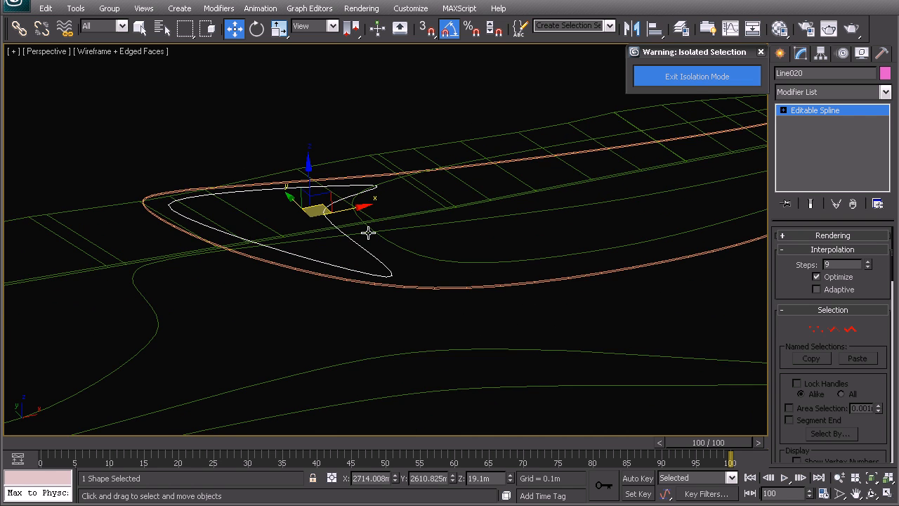
Try to attach the two-spline end shape to the central podium grass surface.
key(F3)
click(400, 232)
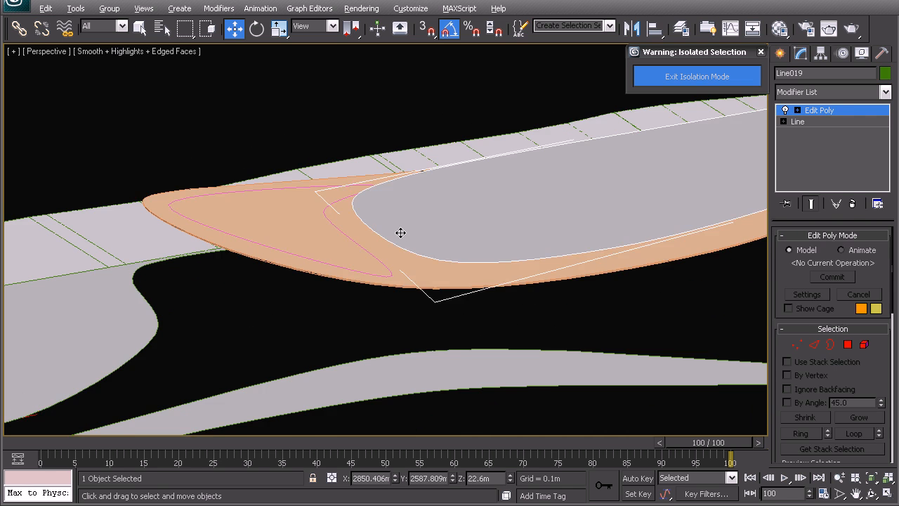
scroll(408, 223, up, 1)
right_click(501, 189)
key(Escape)
key(F3)
right_click(522, 195)
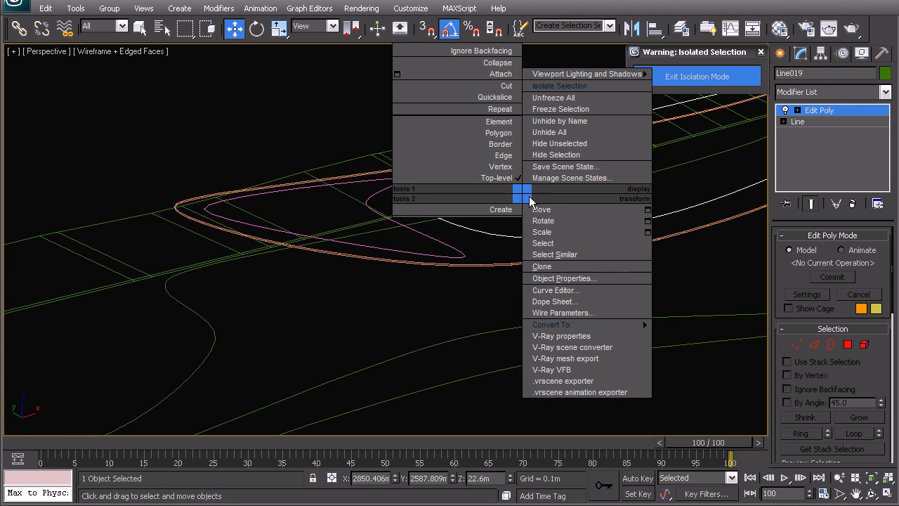
click(495, 74)
click(434, 238)
alt+middle_drag(435, 238, 456, 256)
scroll(464, 249, down, 5)
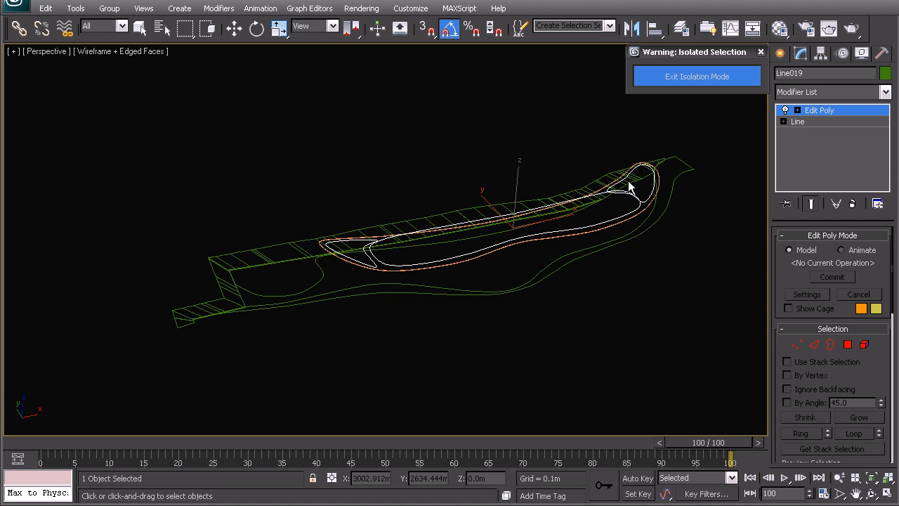
Undo attaching the end splines to the grass surface and reselect that surface.
scroll(408, 249, up, 3)
alt+middle_drag(395, 271, 415, 253)
key(ctrl+z)
scroll(414, 252, up, 4)
right_click(430, 224)
right_click(417, 208)
click(420, 201)
scroll(479, 233, down, 4)
alt+middle_drag(481, 235, 391, 254)
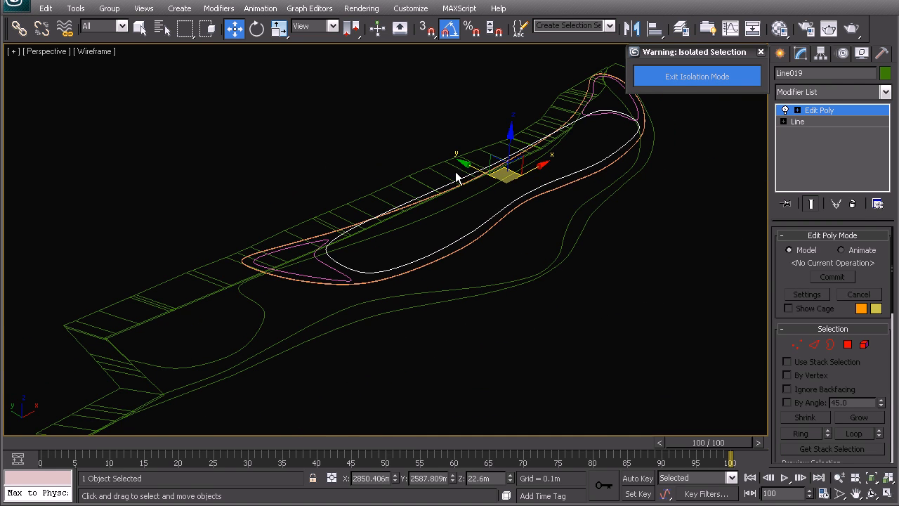
Leave the current isolation and isolate the two curved towers together with the grass surface beneath them.
click(677, 79)
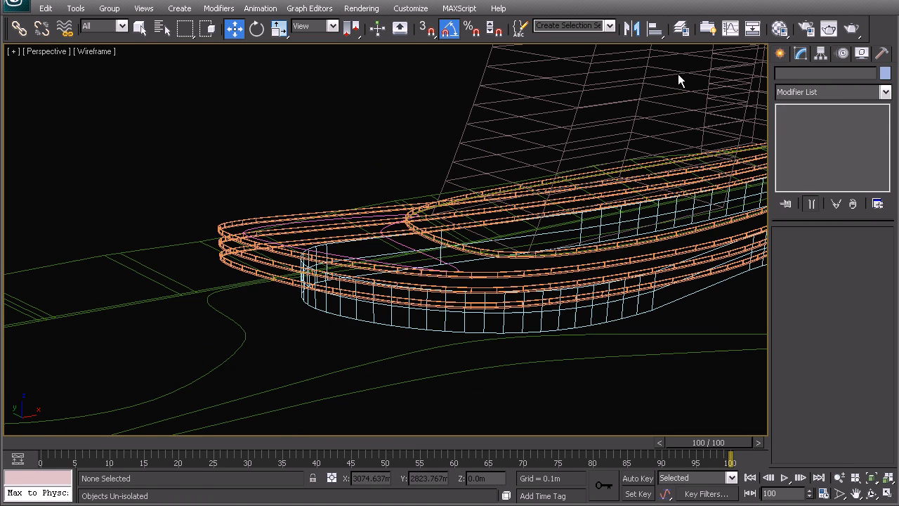
click(470, 144)
key(F3)
ctrl+click(420, 225)
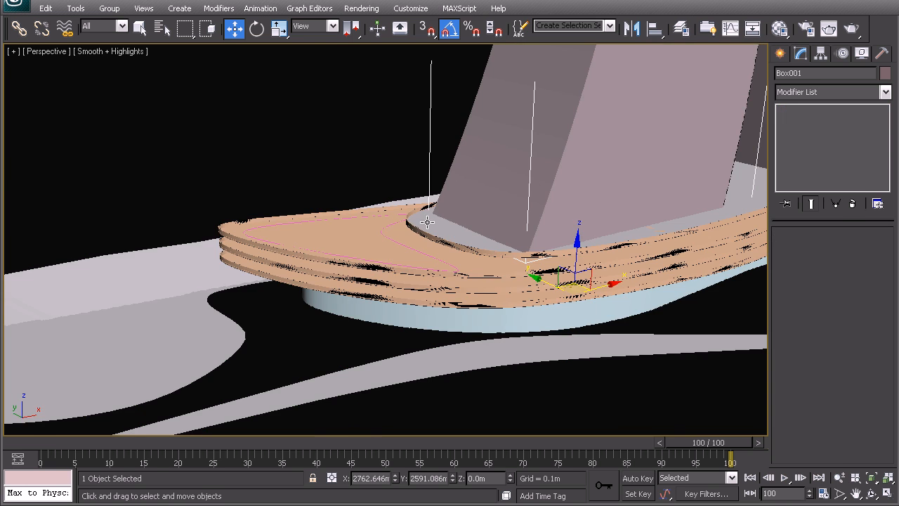
middle_drag(492, 225, 376, 236)
right_click(439, 214)
ctrl+click(478, 100)
right_click(465, 179)
click(478, 69)
click(544, 199)
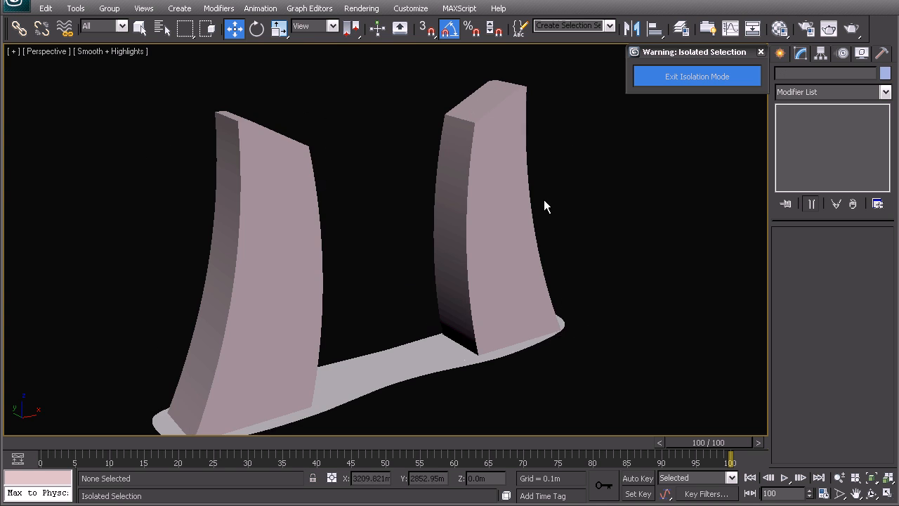
Examine where the two tower bases meet the grass outline, in top and perspective wireframe views.
scroll(382, 257, up, 5)
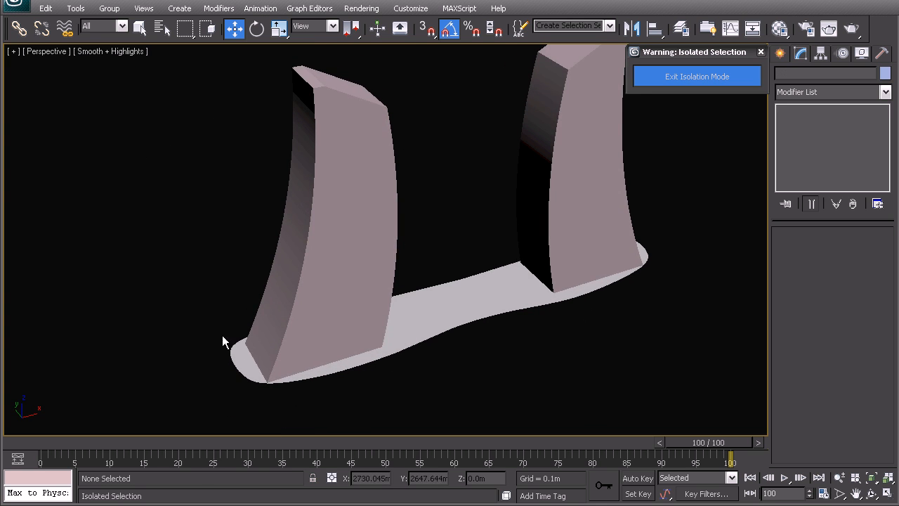
key(F3)
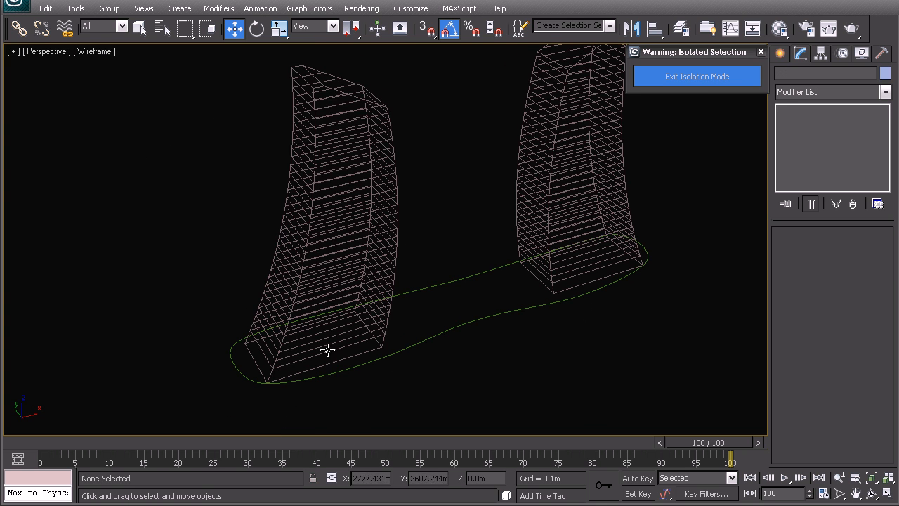
key(F3)
key(F3)
click(402, 291)
key(t)
middle_drag(393, 297, 447, 255)
scroll(369, 257, up, 5)
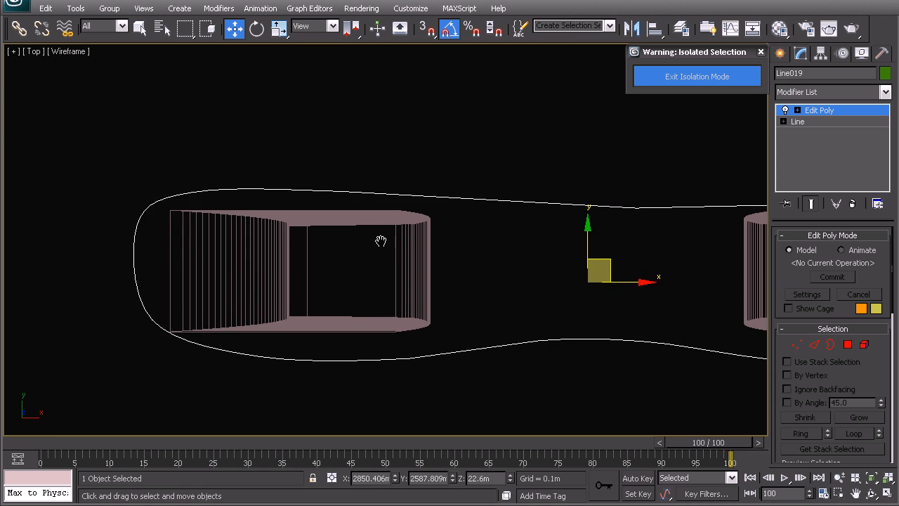
middle_drag(361, 238, 368, 225)
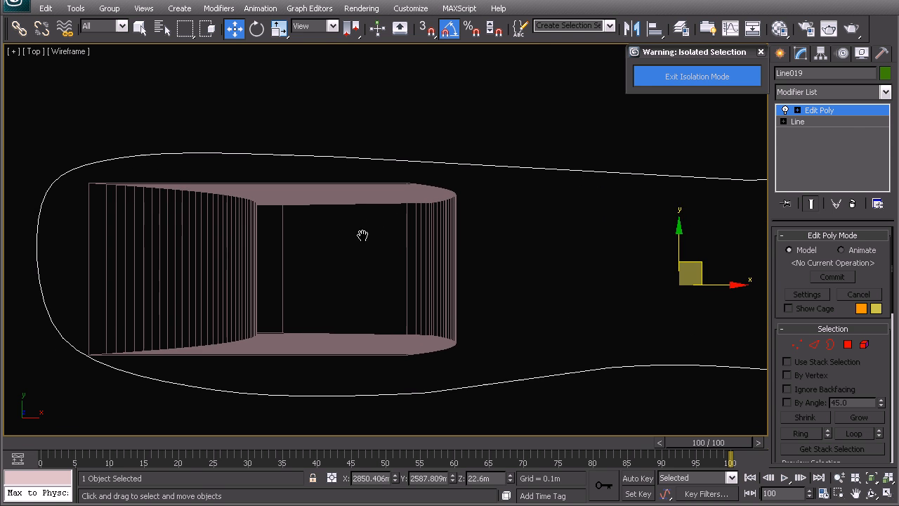
click(419, 122)
click(153, 209)
key(p)
key(z)
alt+middle_drag(215, 278, 364, 295)
scroll(424, 267, down, 4)
scroll(364, 295, up, 2)
middle_drag(291, 307, 460, 254)
alt+middle_drag(503, 296, 456, 283)
click(483, 326)
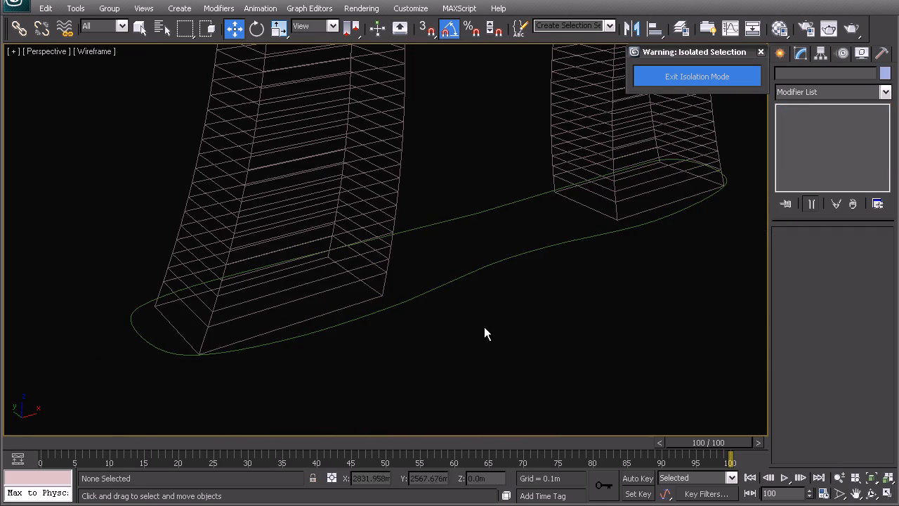
With 3D snapping on, draw a rectangle over each curved tower's footprint, snapped to opposite base corners.
click(782, 54)
click(859, 155)
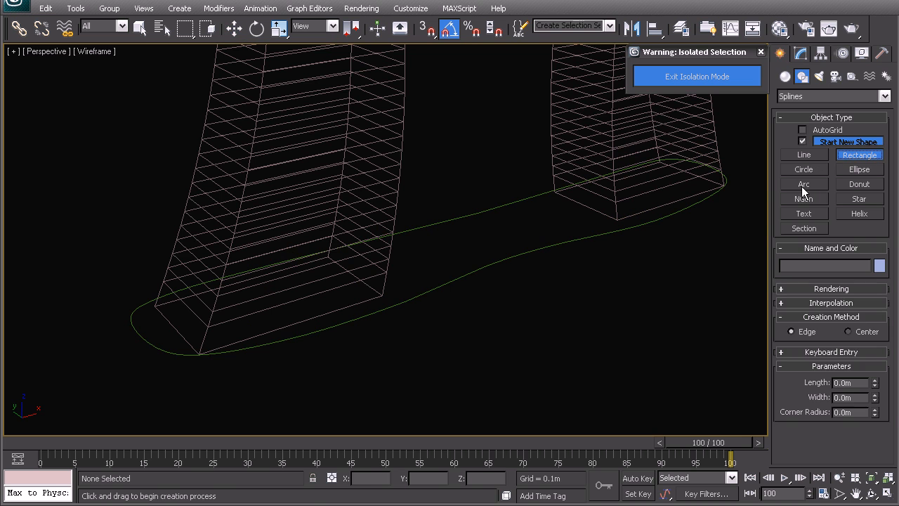
key(s)
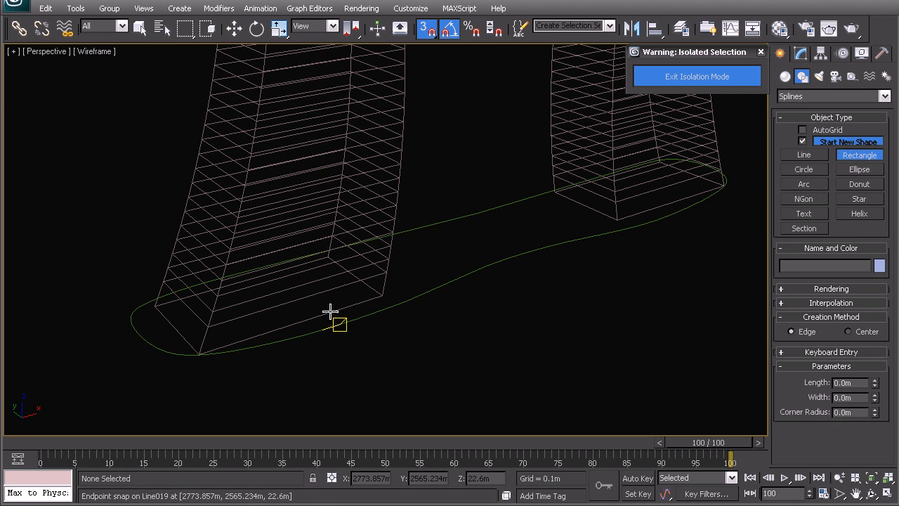
key(w)
click(851, 154)
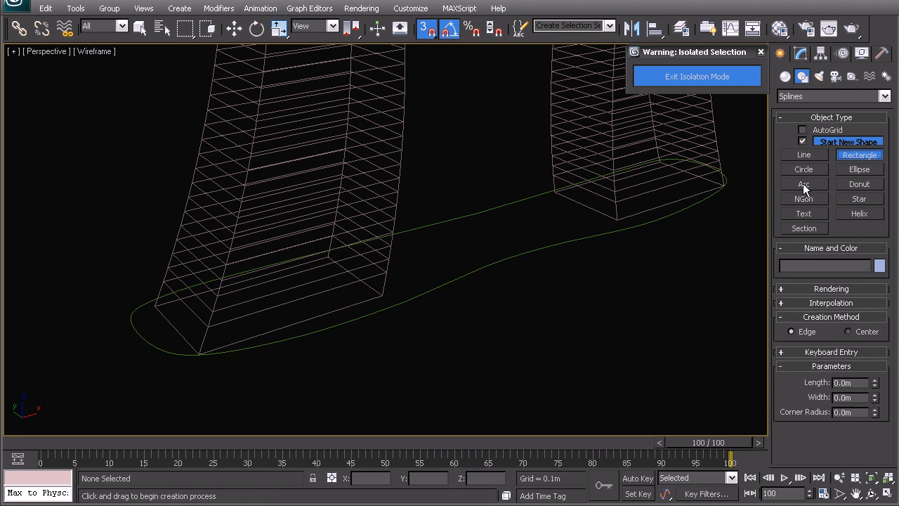
drag(155, 305, 374, 295)
middle_drag(441, 307, 212, 395)
drag(374, 265, 542, 253)
middle_drag(334, 352, 523, 261)
key(w)
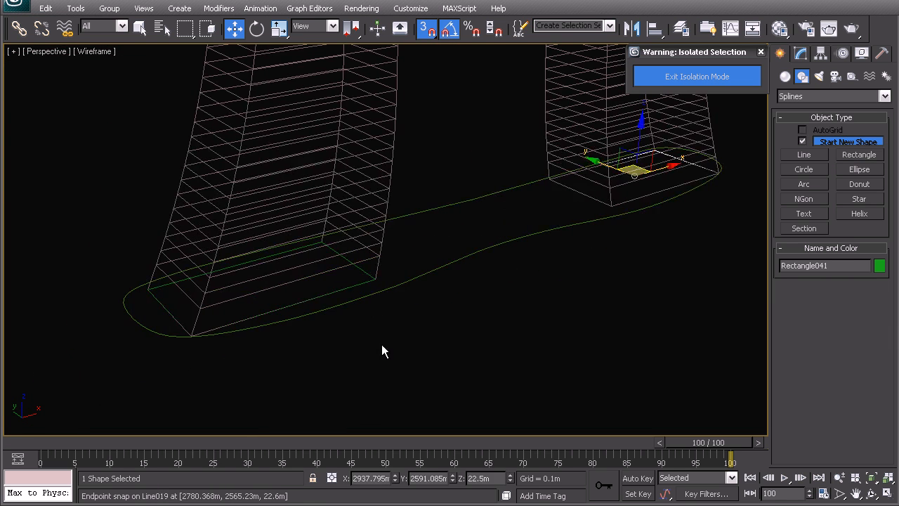
click(381, 345)
Switch to window selection and isolate the two footprint rectangles together with the grass outline.
scroll(354, 333, down, 2)
alt+middle_drag(351, 330, 344, 302)
click(203, 33)
drag(502, 367, 191, 226)
click(184, 222)
drag(480, 127, 480, 126)
ctrl+drag(512, 364, 225, 241)
ctrl+click(418, 278)
right_click(419, 278)
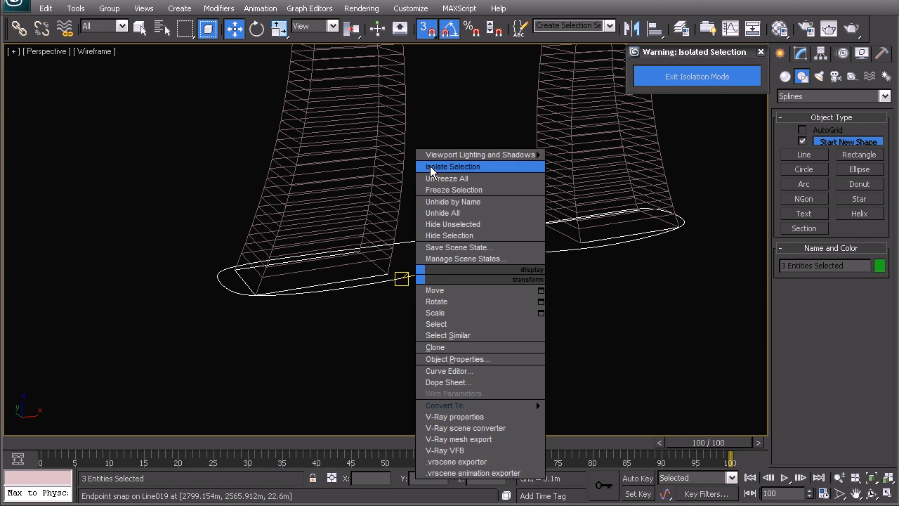
click(433, 164)
click(433, 184)
click(365, 260)
Set the Z position of both footprint rectangles to 22.6 m.
scroll(300, 311, up, 4)
middle_drag(293, 307, 395, 299)
click(395, 299)
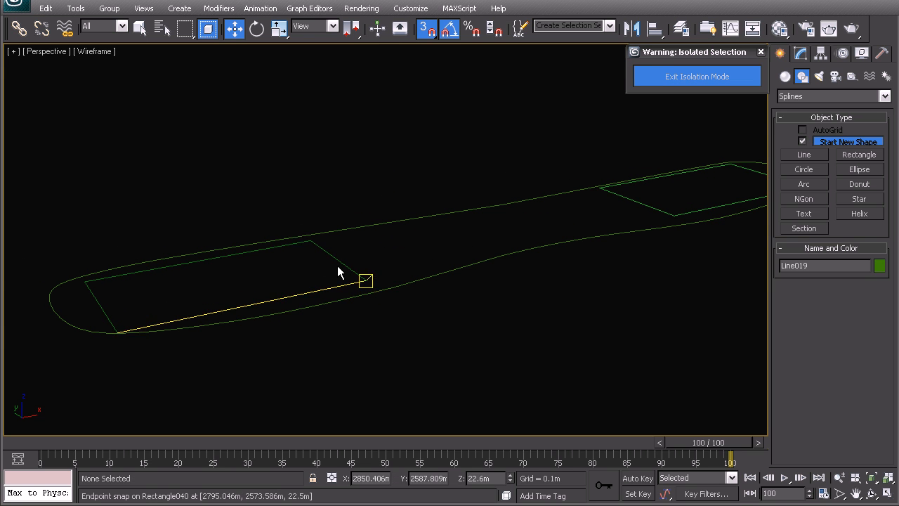
click(337, 259)
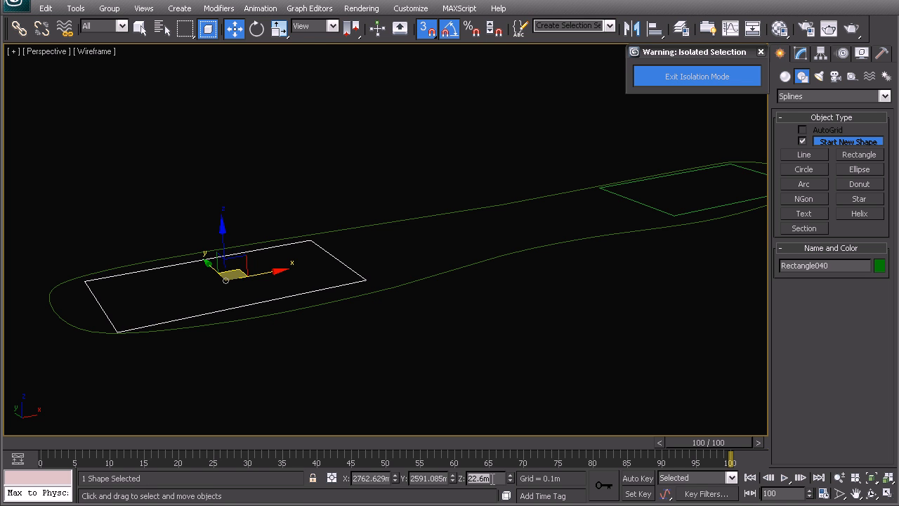
click(653, 207)
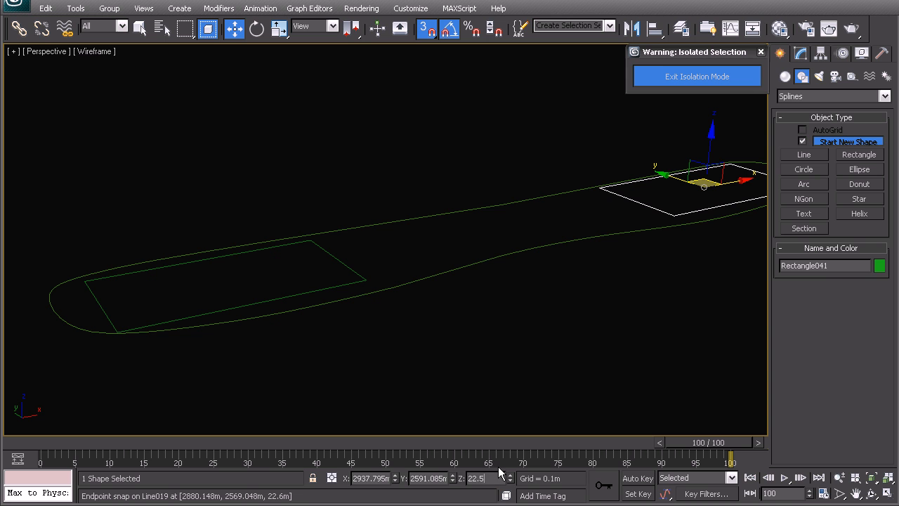
text(6m)
right_click(422, 287)
Attach both footprint rectangles to the grass surface's base Line, cutting tower openings, and show the result shaded.
click(399, 284)
right_click(476, 226)
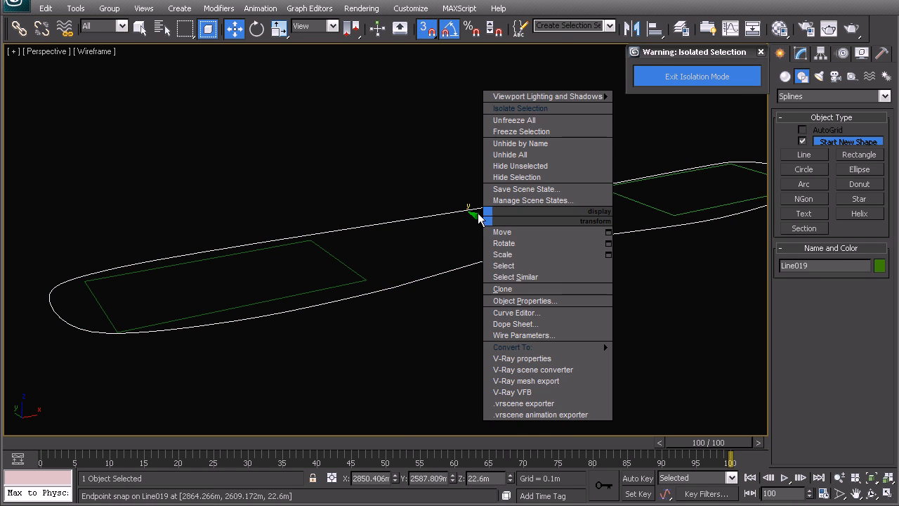
click(800, 53)
click(797, 121)
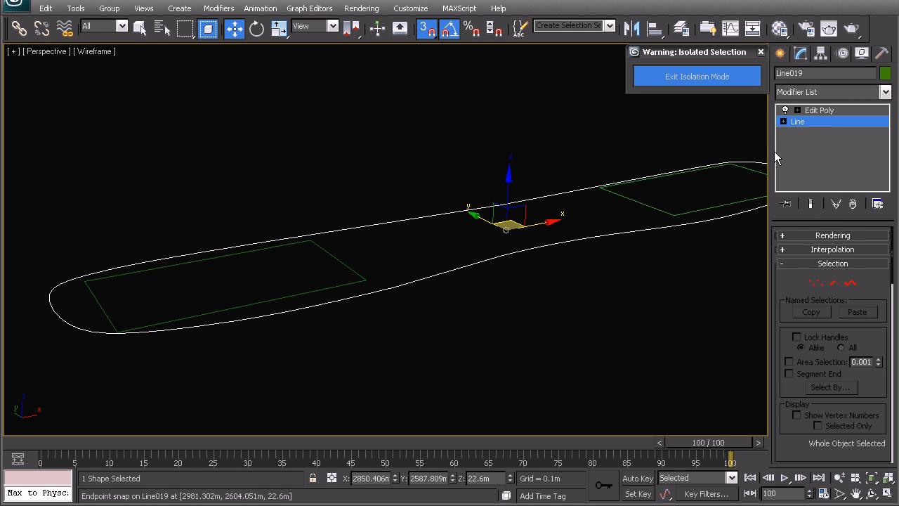
right_click(594, 254)
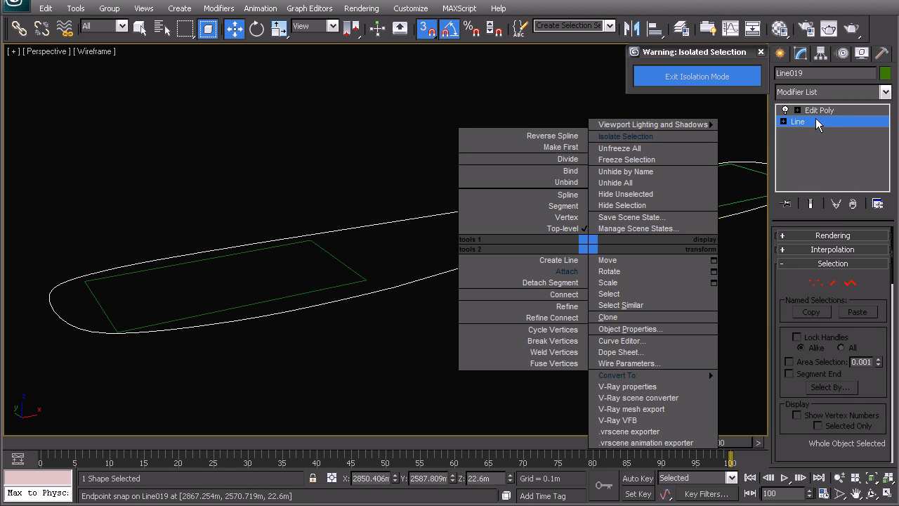
click(564, 282)
click(328, 259)
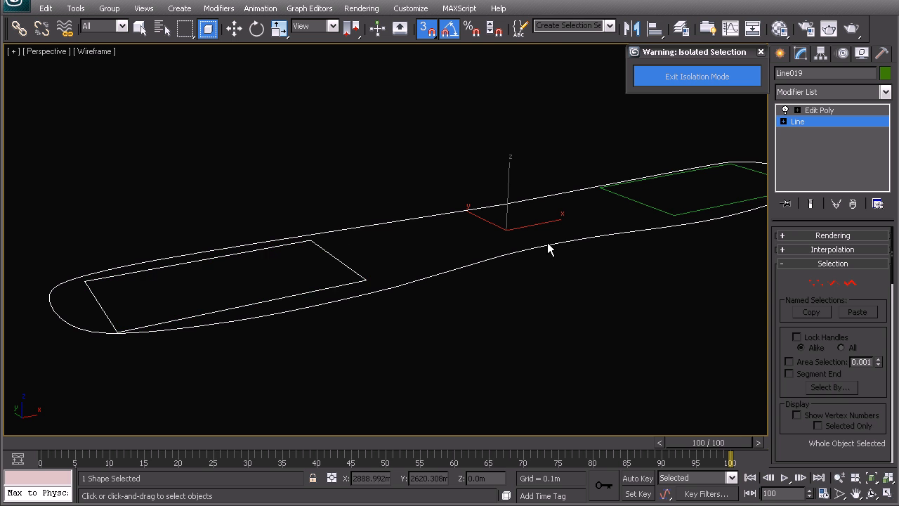
click(634, 201)
key(F3)
alt+middle_drag(554, 297, 504, 281)
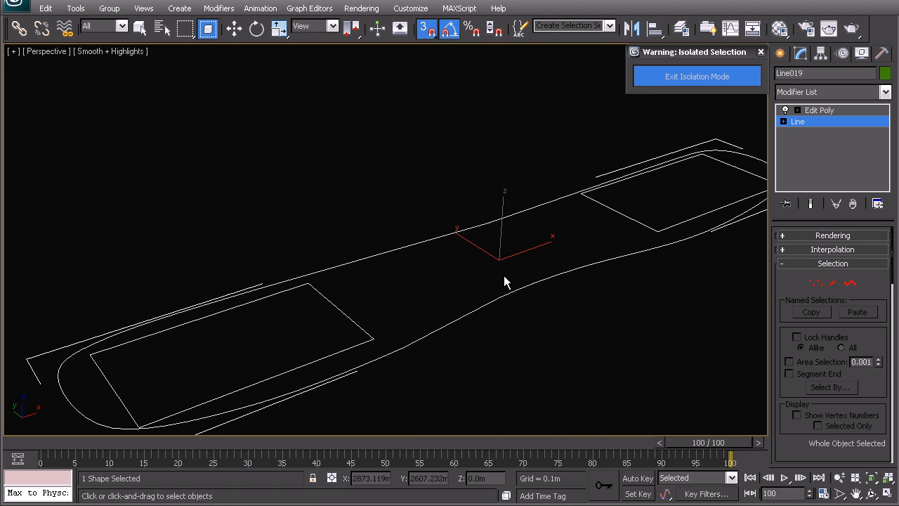
key(w)
click(462, 153)
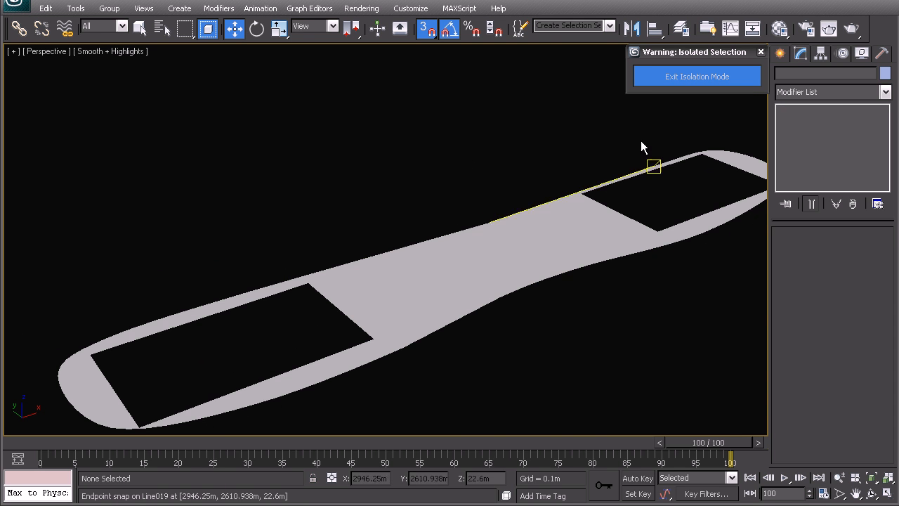
click(567, 222)
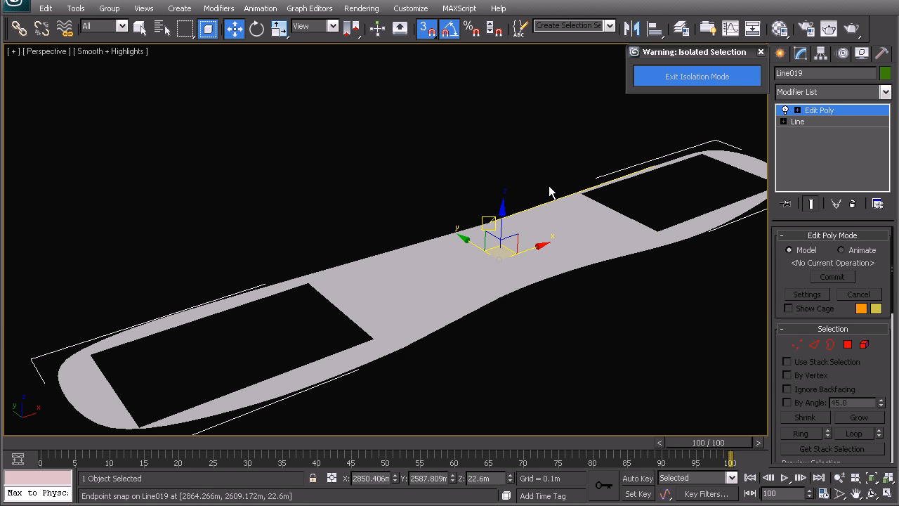
Leave isolation, select all objects on the 01_Grass layer and isolate them.
click(667, 73)
key(F4)
middle_drag(331, 203, 425, 226)
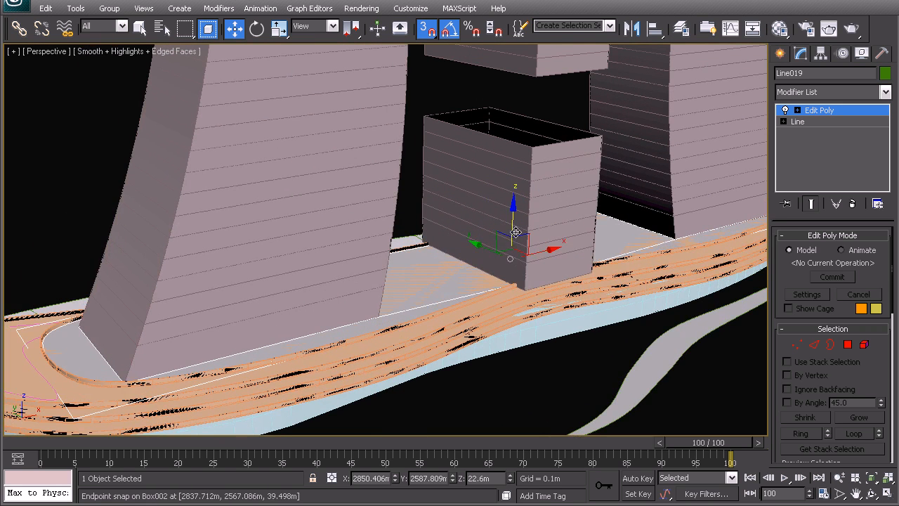
click(678, 31)
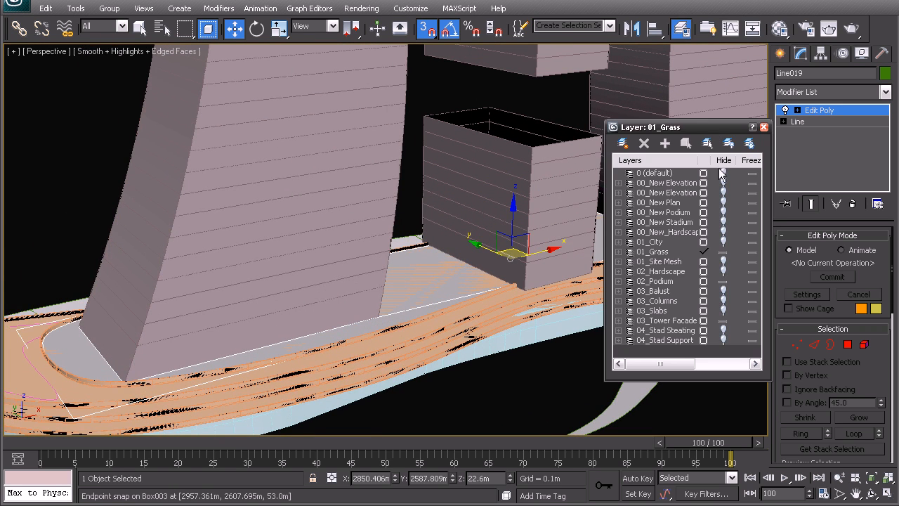
click(660, 251)
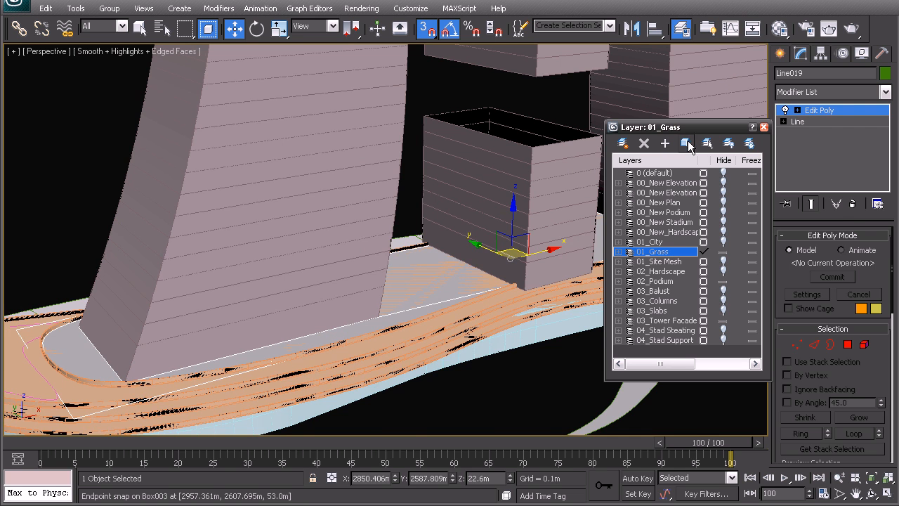
click(685, 143)
right_click(366, 270)
click(393, 163)
scroll(394, 256, up, 5)
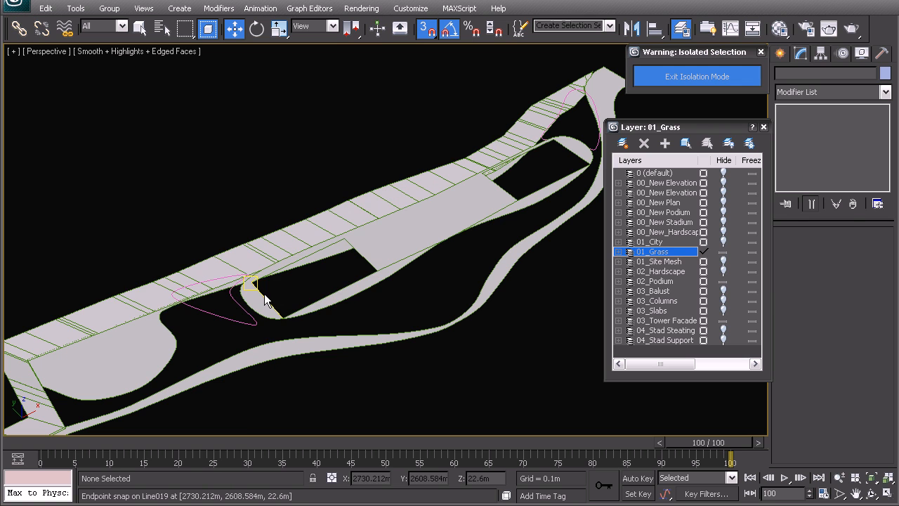
Select the podium-top grass surface, return its Edit Poly modifier to top level and clear the selection.
click(259, 301)
right_click(259, 301)
click(235, 176)
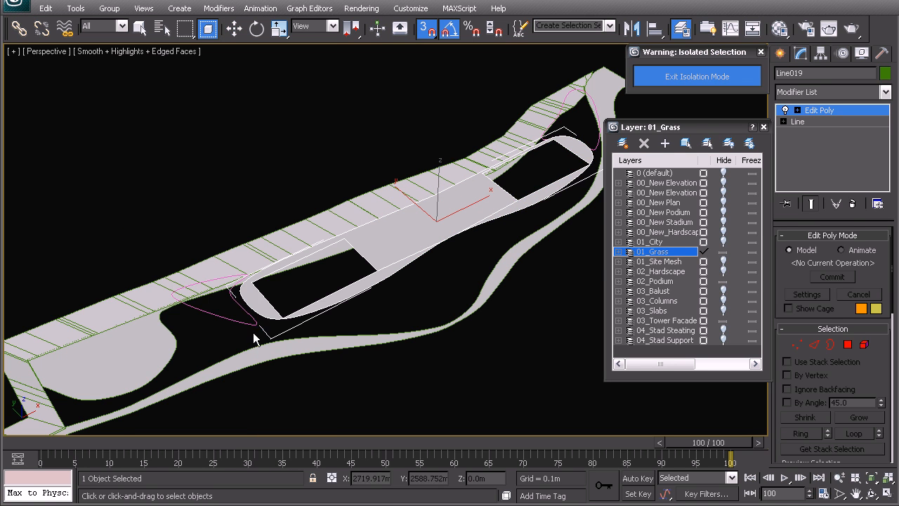
click(242, 320)
alt+middle_drag(283, 271, 232, 204)
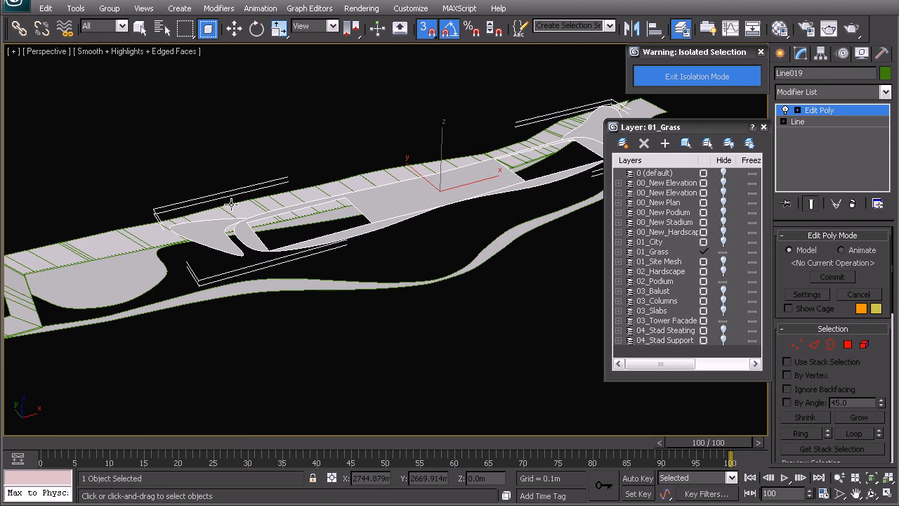
middle_drag(211, 296, 291, 217)
key(w)
right_click(312, 185)
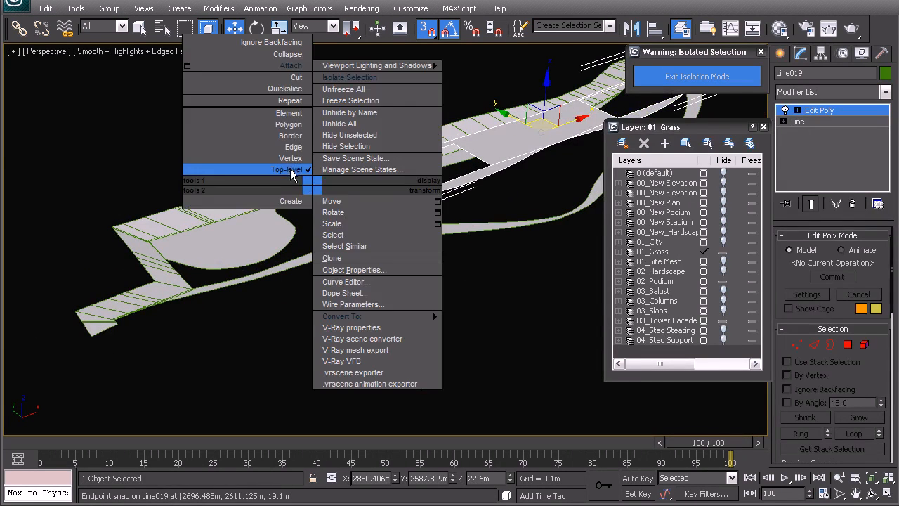
click(290, 170)
click(217, 122)
Close the layer manager to leave the isolated grass surfaces unobstructed.
middle_drag(379, 174, 374, 198)
click(768, 126)
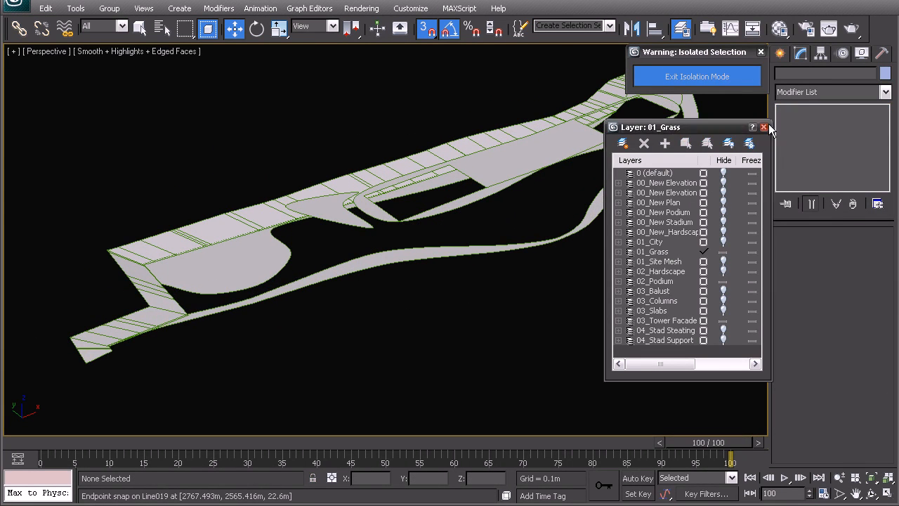
click(763, 127)
alt+middle_drag(417, 232, 305, 311)
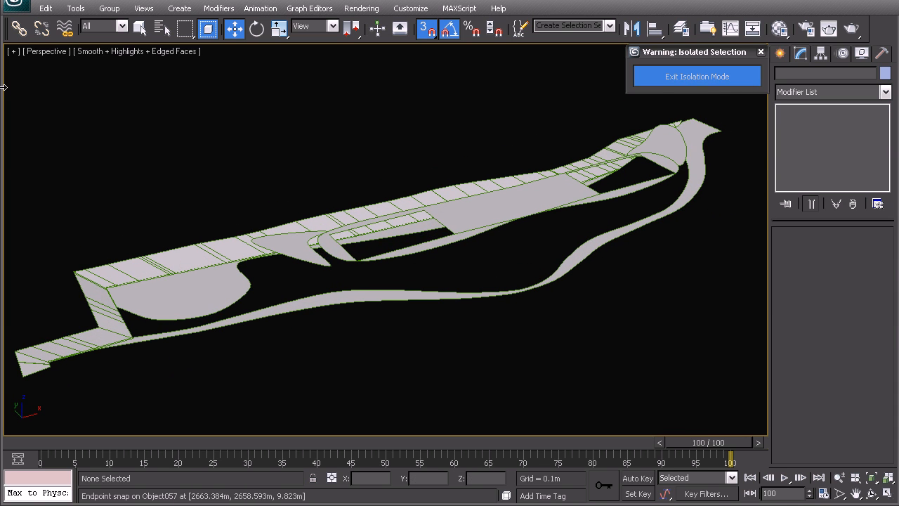
Merge Bush 001 and VRayProxy001 into the scene from the file Palm tree and bush.max.
click(15, 10)
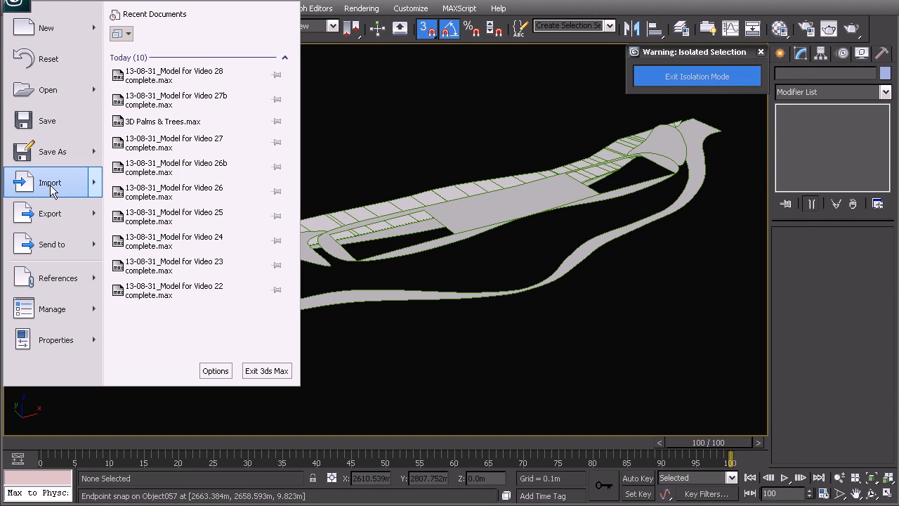
mouse_move(50, 190)
click(155, 102)
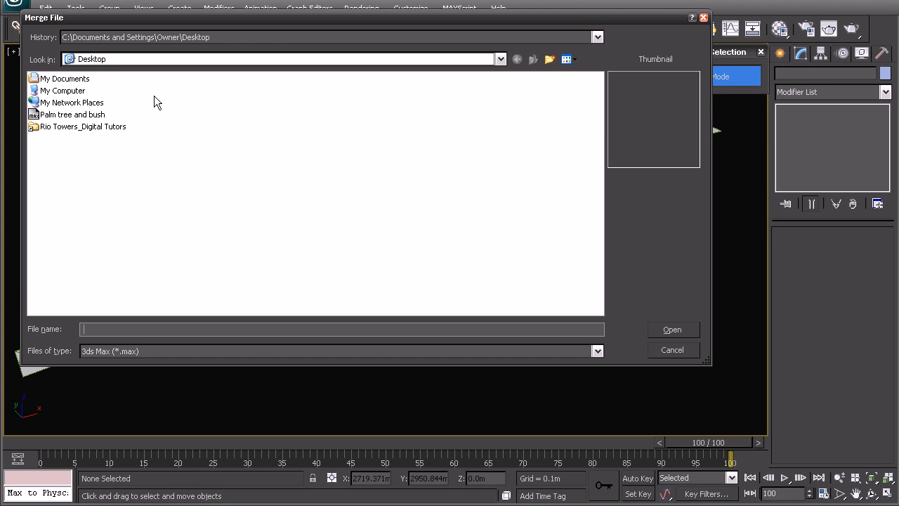
click(45, 116)
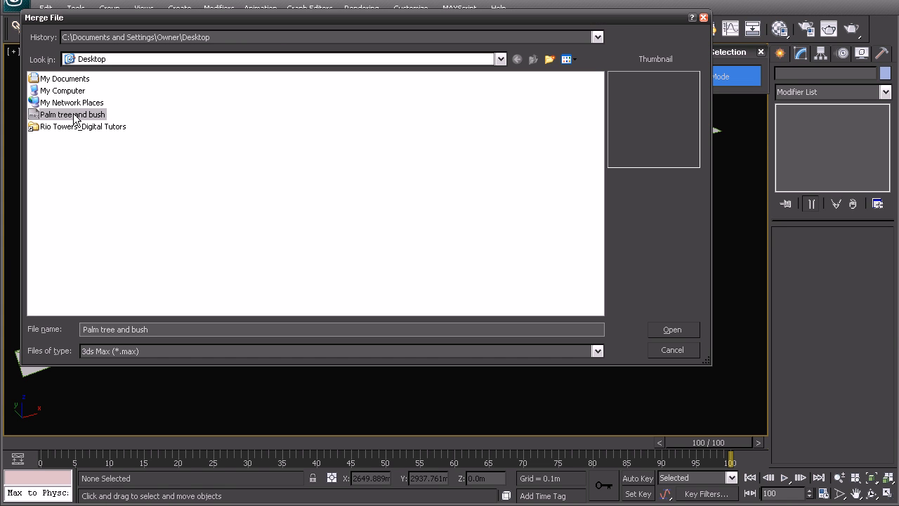
double_click(74, 117)
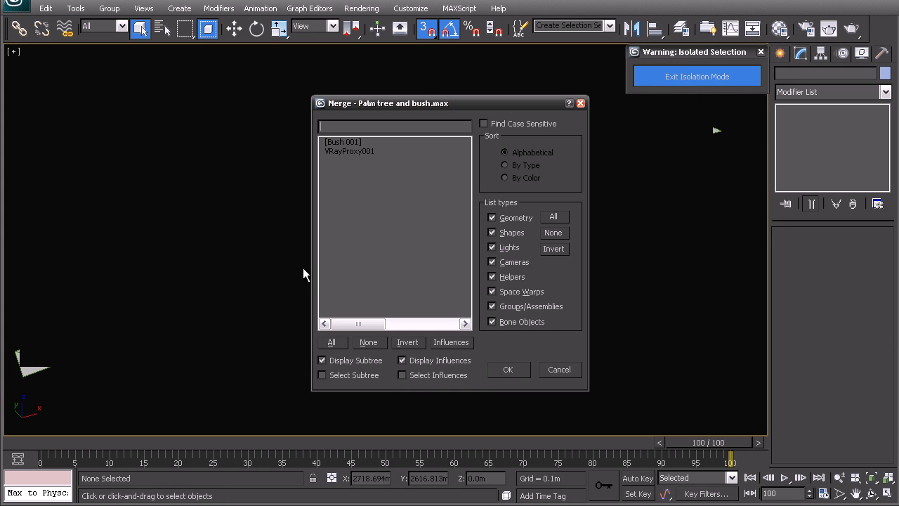
click(332, 342)
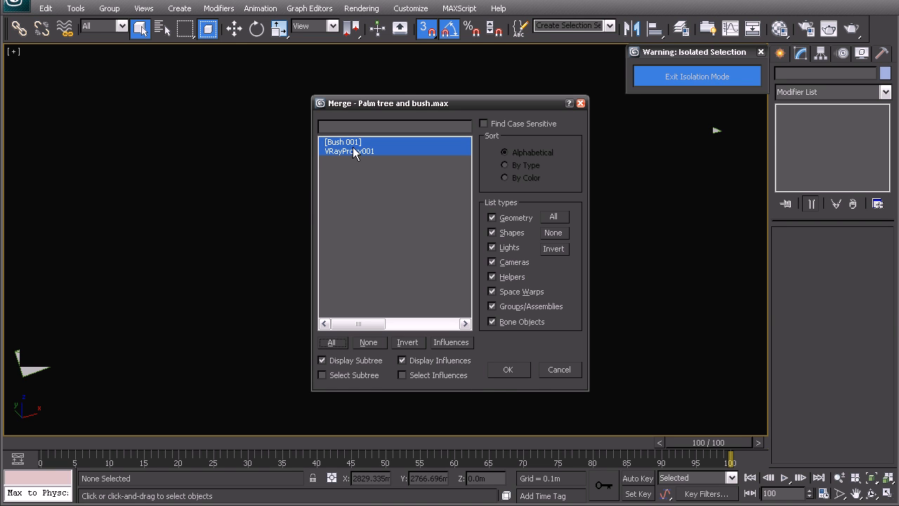
click(500, 371)
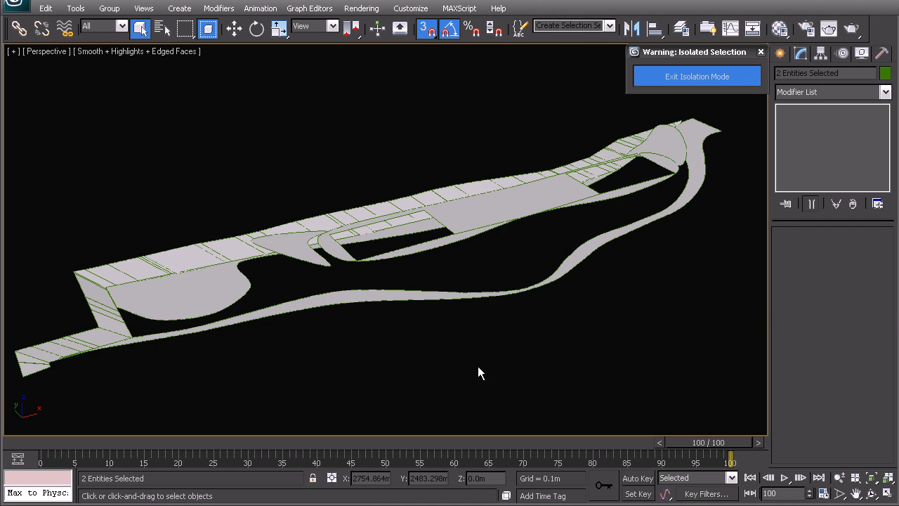
In the Top view, move the merged palm and bush together to the outer edge of the long grass strip.
middle_drag(478, 366, 250, 289)
key(t)
scroll(325, 265, down, 6)
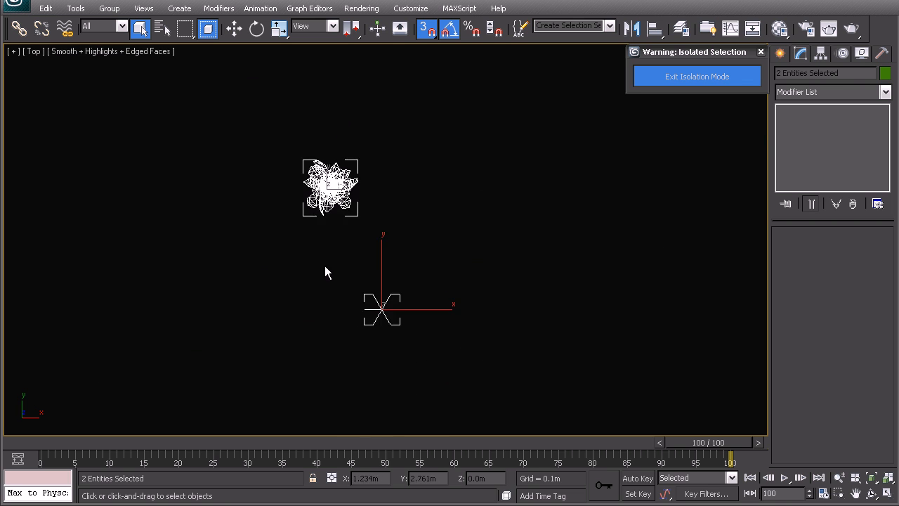
middle_drag(335, 313, 269, 358)
scroll(281, 344, down, 5)
key(w)
drag(372, 252, 441, 187)
middle_drag(428, 242, 366, 194)
scroll(366, 194, up, 5)
scroll(438, 406, up, 2)
scroll(412, 308, down, 12)
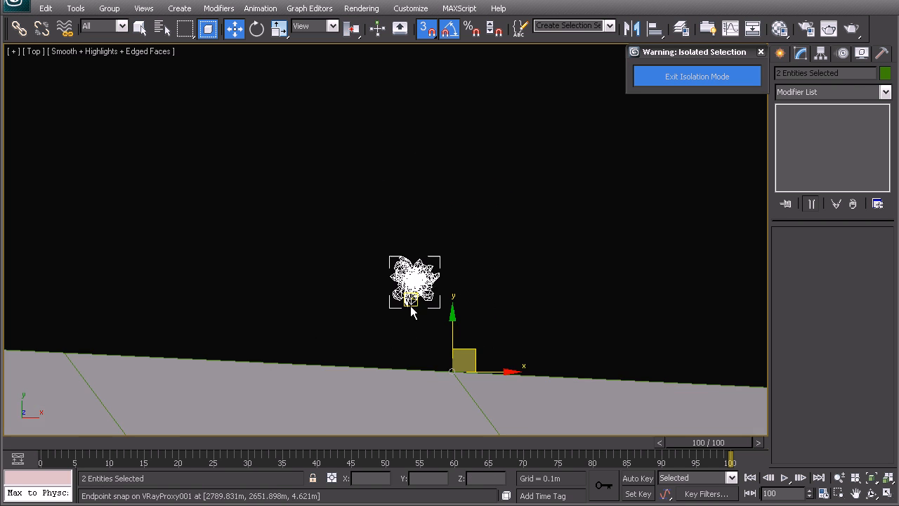
Turn off 3D snapping and move the palm and bush along X to the empty area beyond the grass strip's stepped end.
middle_drag(426, 326, 467, 281)
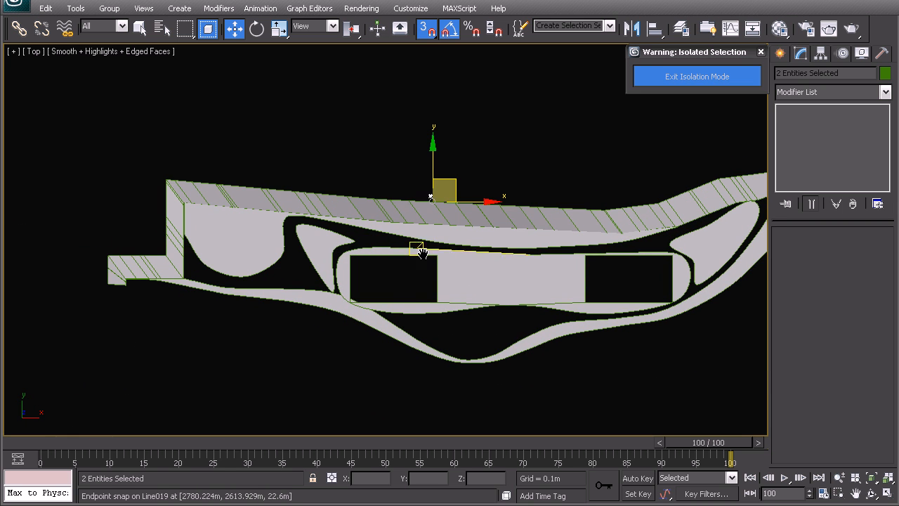
key(s)
drag(458, 181, 149, 191)
middle_drag(155, 215, 204, 226)
In the Front view, raise the palm and bush to about the grass level, and deselect them back in the Perspective view.
key(f)
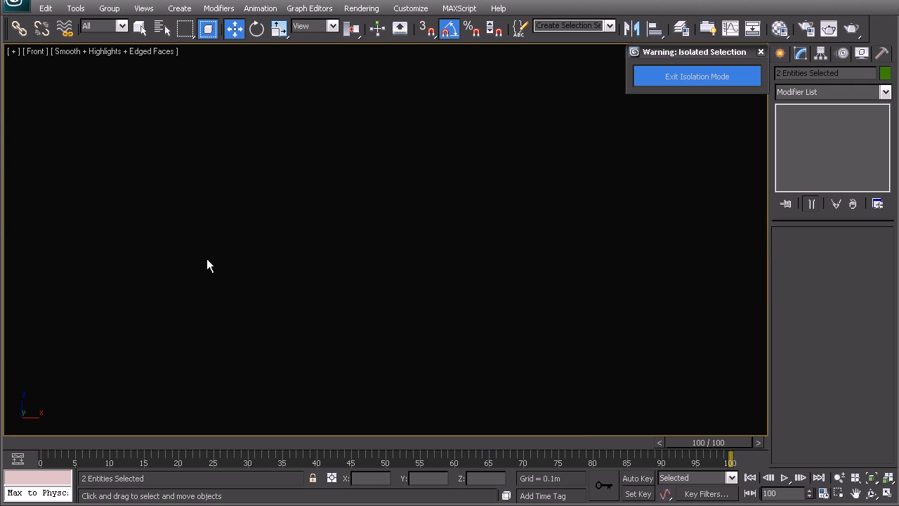
scroll(231, 267, down, 8)
scroll(263, 266, down, 8)
middle_drag(393, 200, 345, 256)
drag(346, 256, 339, 223)
key(p)
key(z)
alt+middle_drag(347, 292, 422, 317)
scroll(404, 313, down, 6)
scroll(422, 318, down, 7)
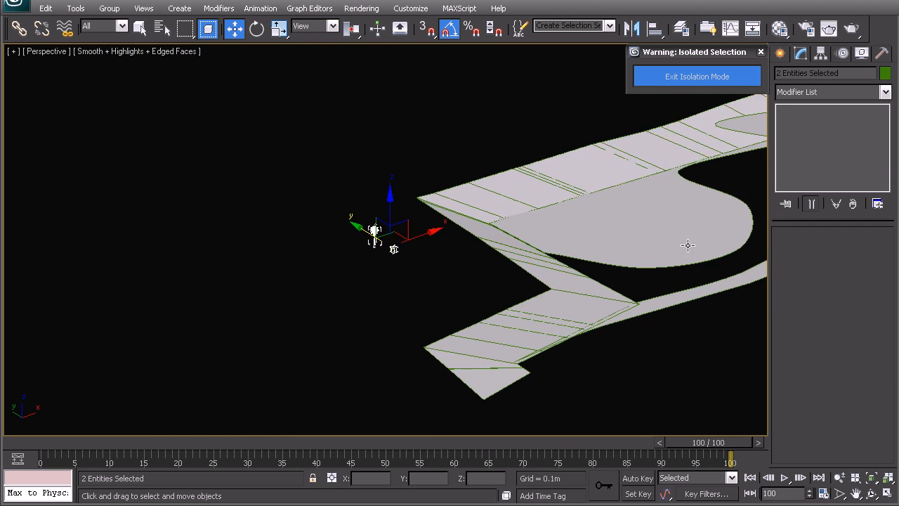
middle_drag(686, 244, 451, 306)
click(538, 387)
Clone the bush group as one independent copy about 8.6 m along the Y axis from the original.
scroll(443, 323, down, 2)
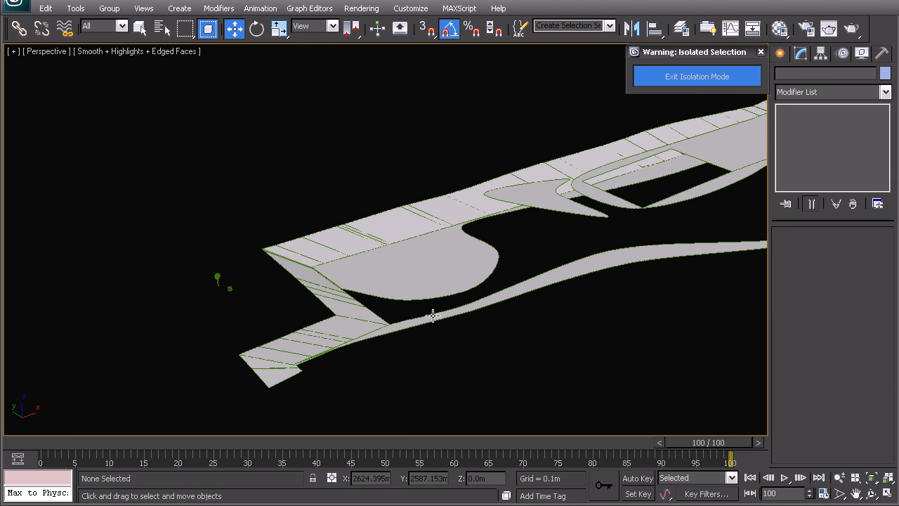
middle_drag(572, 264, 421, 309)
mouse_move(303, 317)
alt+middle_down()
mouse_move(329, 315)
mouse_move(326, 307)
mouse_move(270, 346)
mouse_move(314, 319)
alt+middle_up()
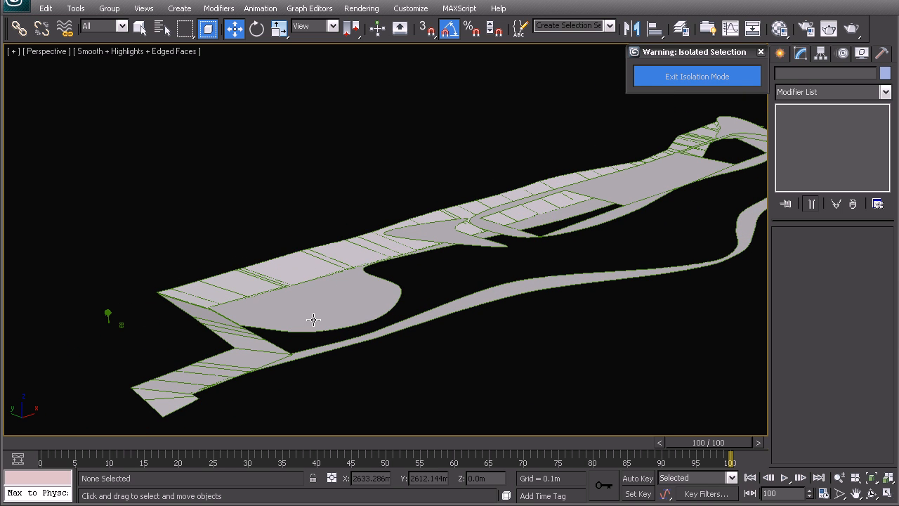
click(121, 326)
middle_drag(156, 319, 346, 237)
scroll(202, 243, up, 4)
scroll(377, 289, down, 4)
middle_drag(478, 227, 455, 240)
scroll(359, 232, up, 3)
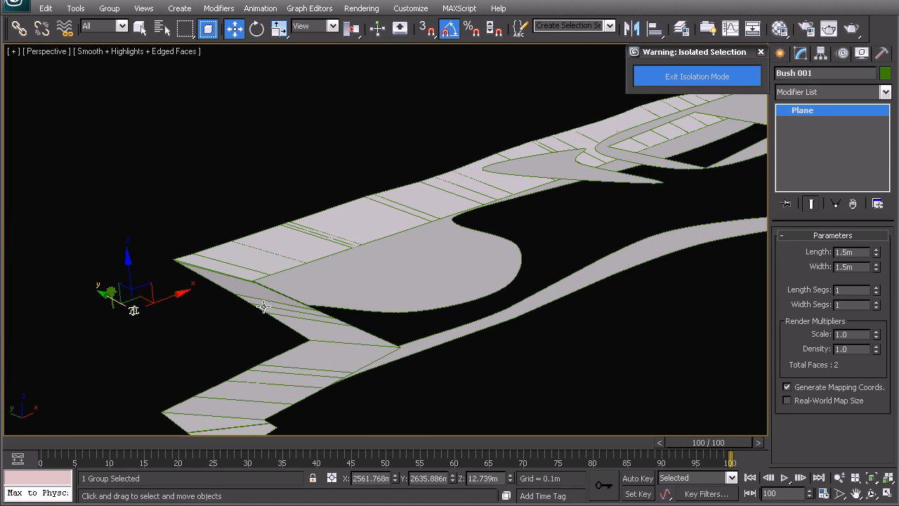
shift+drag(114, 305, 136, 316)
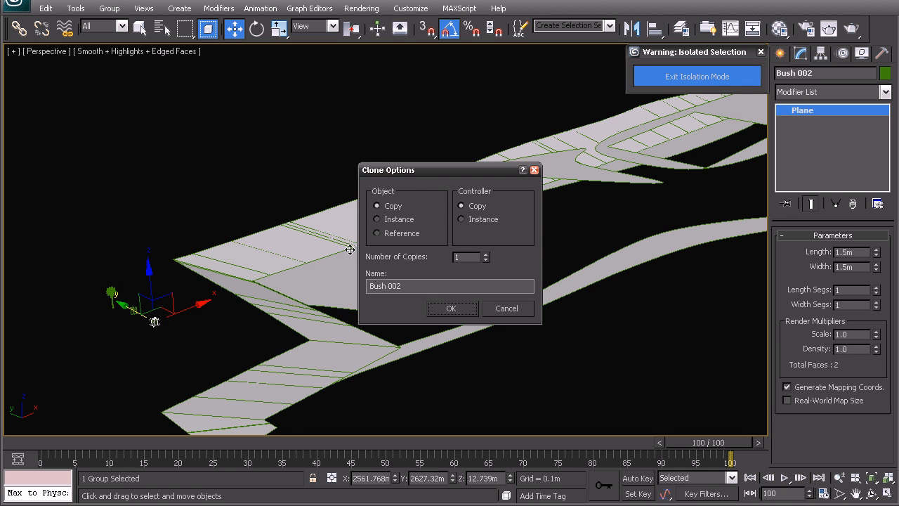
click(460, 315)
Sample the palm tree's material into the second Material Editor slot and close the editor.
middle_drag(286, 307, 299, 313)
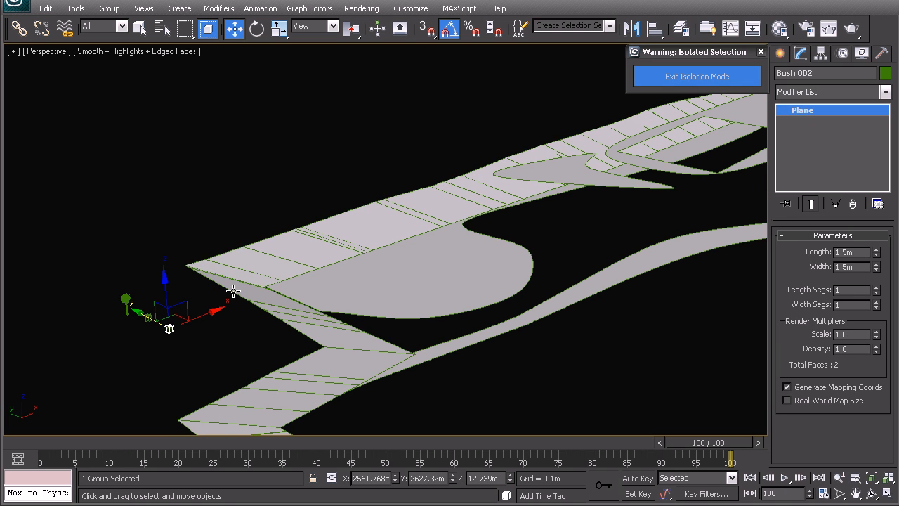
scroll(406, 253, up, 3)
middle_drag(77, 301, 302, 298)
scroll(309, 304, up, 3)
middle_drag(234, 321, 309, 293)
scroll(291, 297, up, 2)
middle_drag(200, 300, 314, 275)
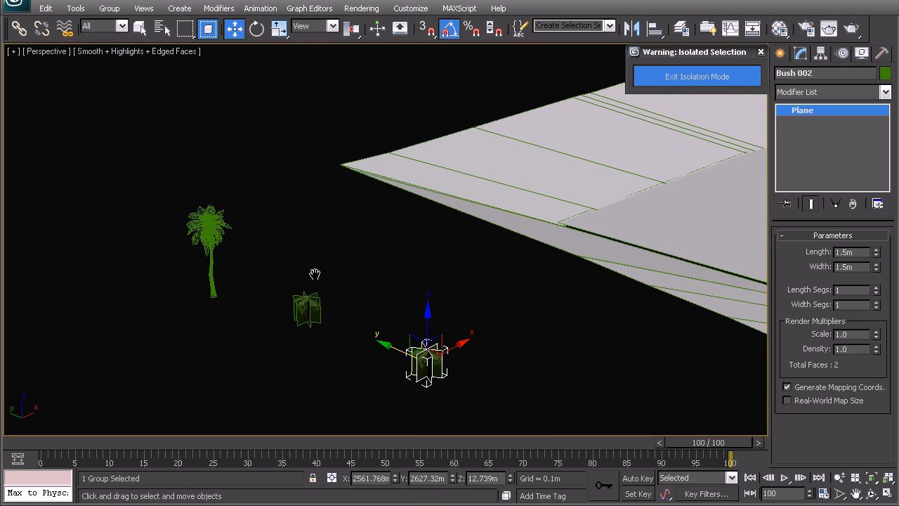
click(298, 252)
key(m)
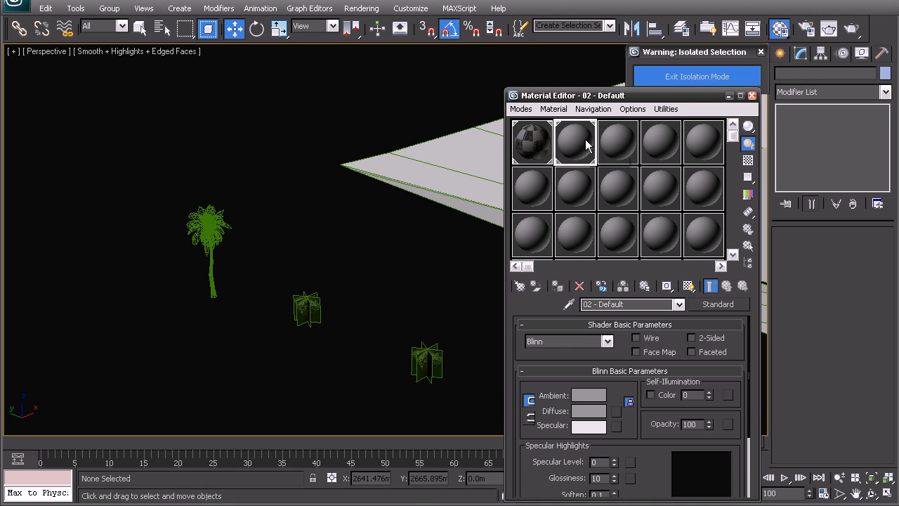
click(568, 304)
click(196, 232)
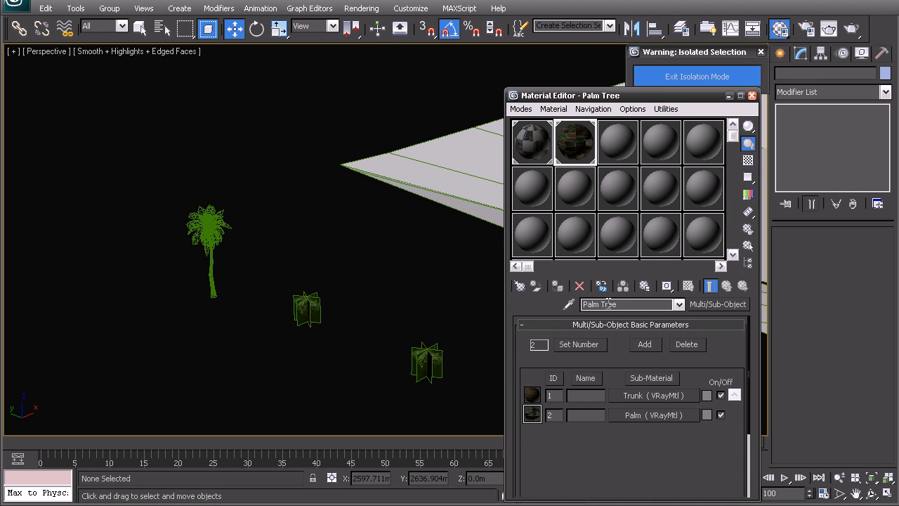
click(532, 141)
click(751, 95)
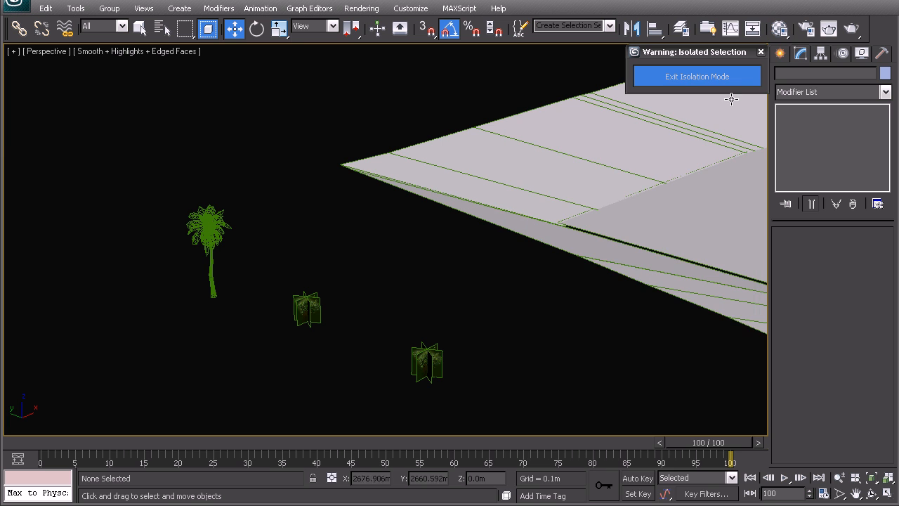
Select the copied bush and examine it beside the original bush, the palm and the grass surfaces.
middle_drag(464, 295, 236, 311)
scroll(421, 279, down, 3)
click(216, 313)
scroll(390, 300, down, 3)
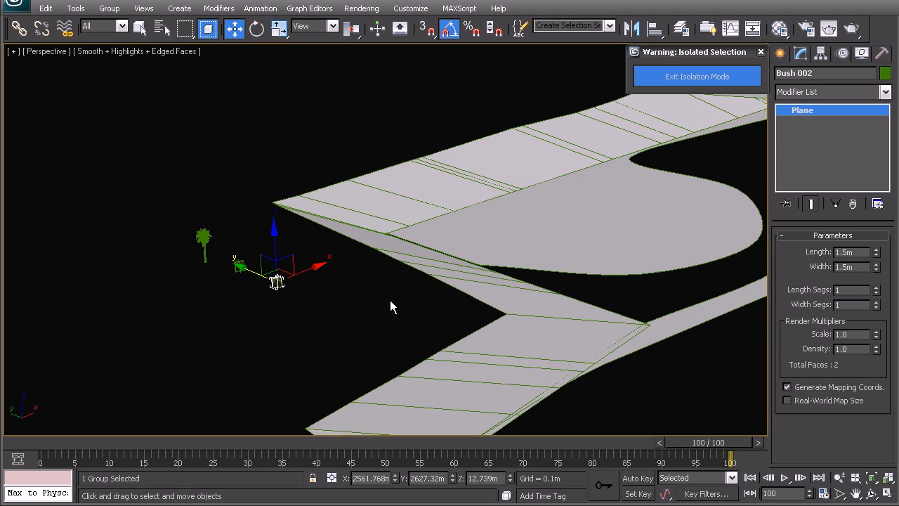
middle_drag(391, 300, 306, 291)
middle_drag(158, 290, 135, 291)
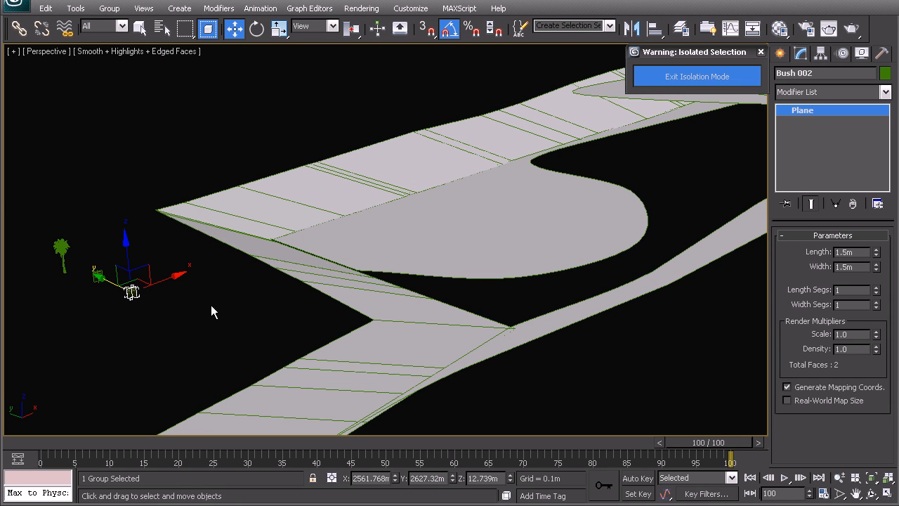
middle_drag(203, 265, 357, 274)
key(z)
scroll(372, 267, down, 5)
middle_drag(416, 253, 308, 268)
scroll(325, 263, down, 4)
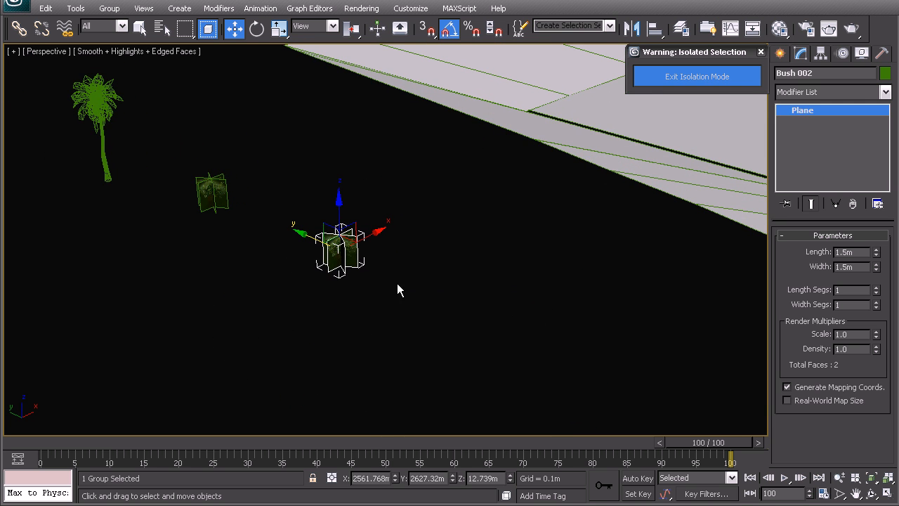
middle_drag(510, 301, 278, 295)
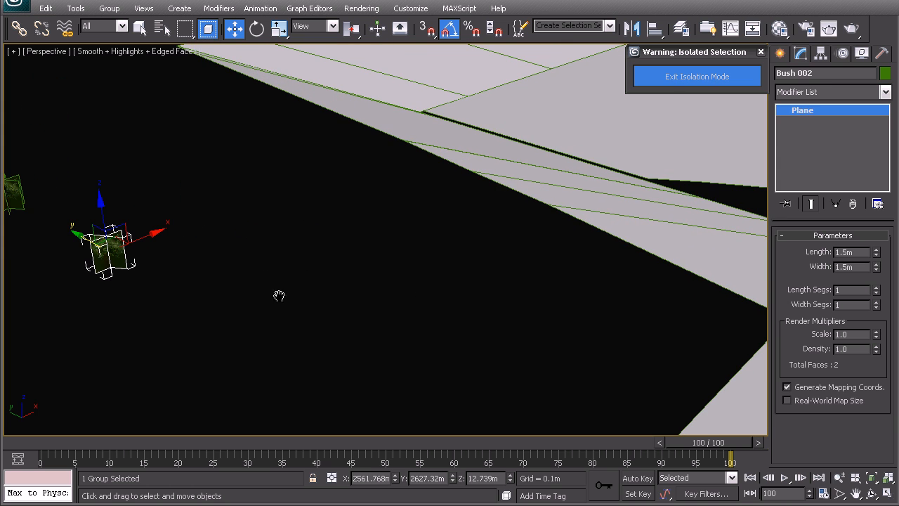
Display the Compound Objects creation tools for geometry with the copied bush selected.
click(781, 53)
click(814, 95)
click(785, 76)
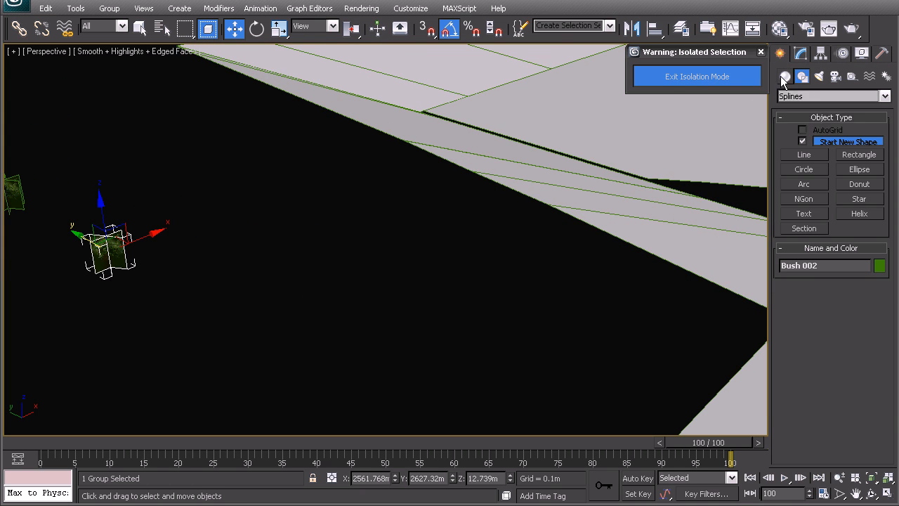
click(823, 96)
click(798, 129)
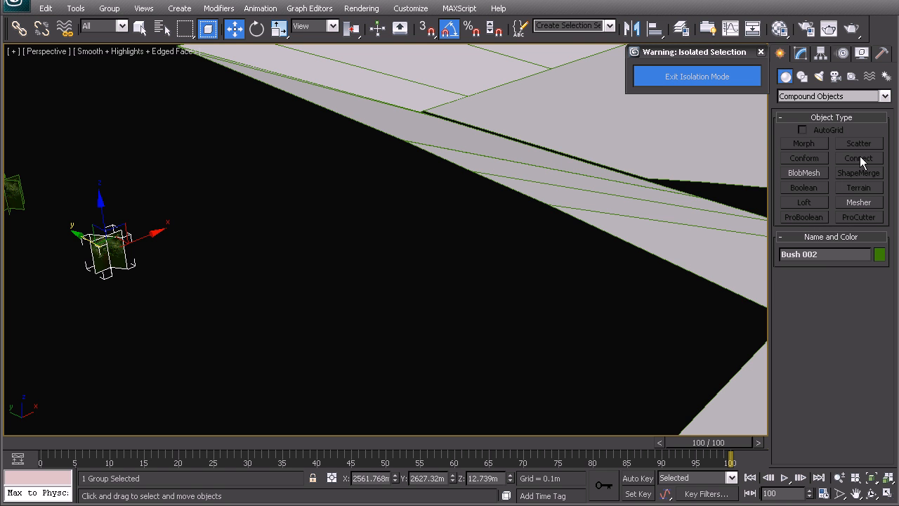
Explode the copied bush group into its separate planes and clear the selection.
key(z)
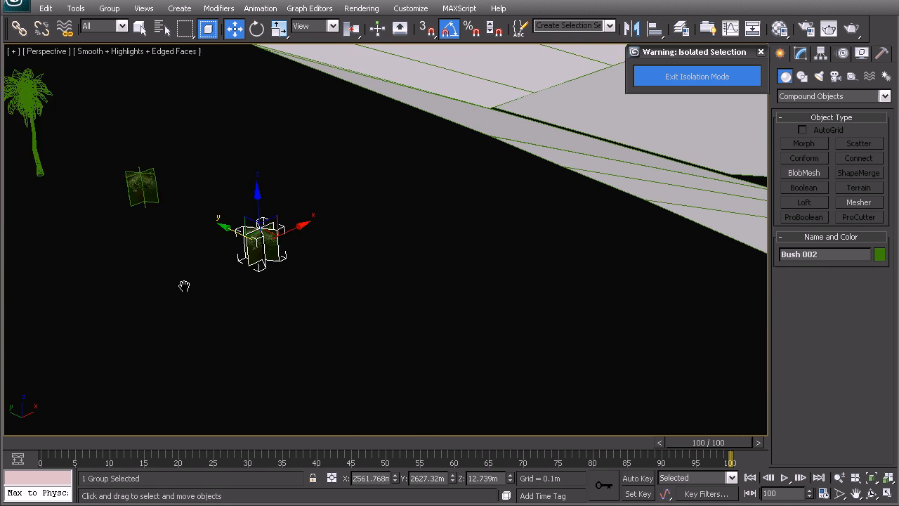
click(110, 8)
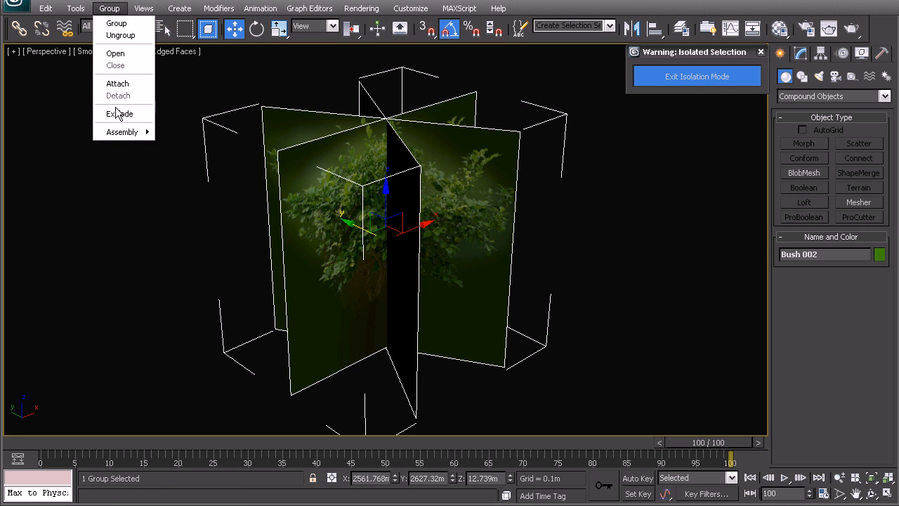
click(118, 115)
middle_drag(241, 213, 359, 237)
scroll(334, 223, down, 5)
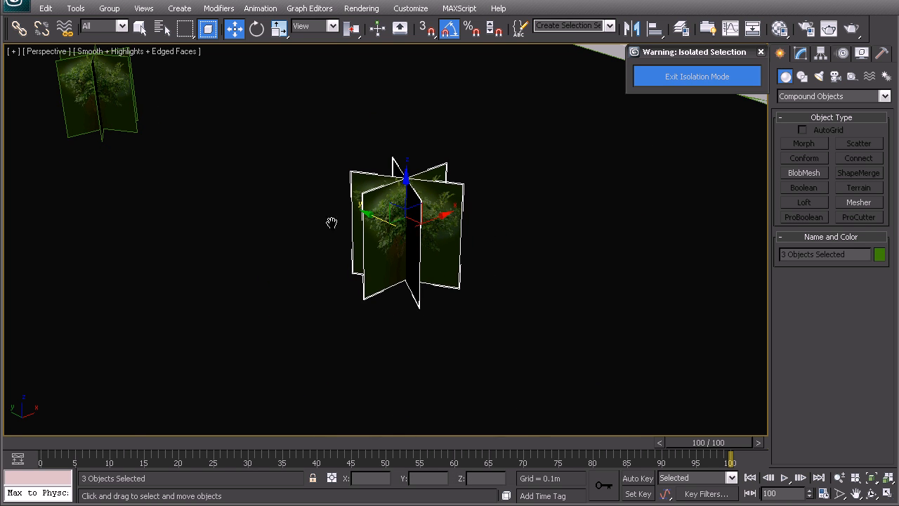
click(99, 102)
click(323, 229)
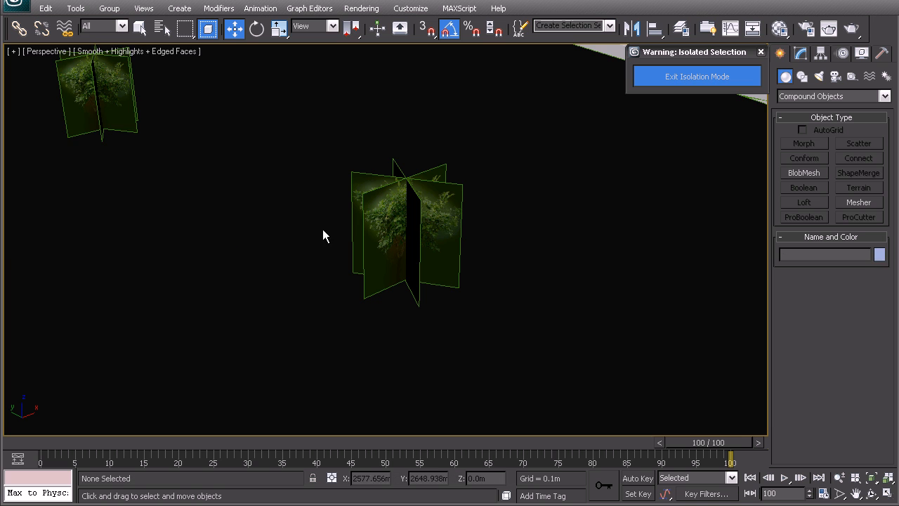
Convert one upright plane of the copied bush to an Editable Poly.
click(372, 227)
scroll(393, 239, up, 4)
right_click(368, 188)
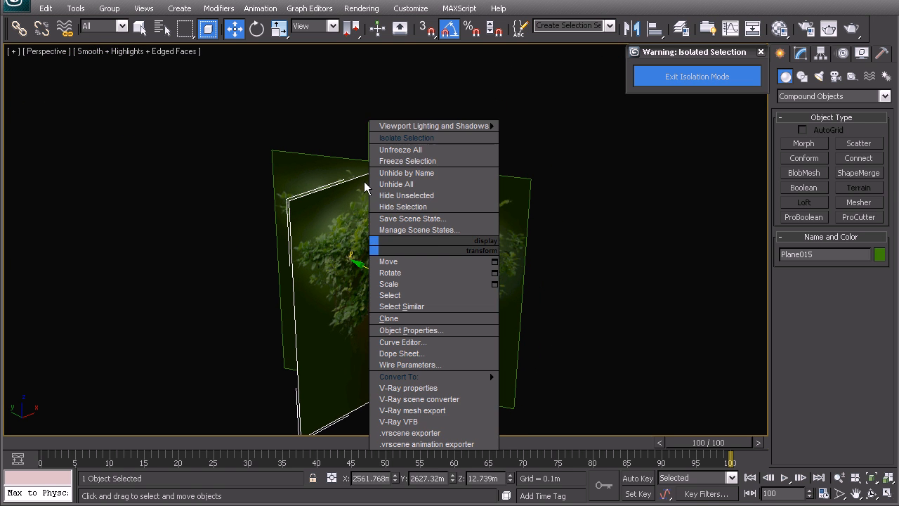
click(802, 54)
right_click(363, 201)
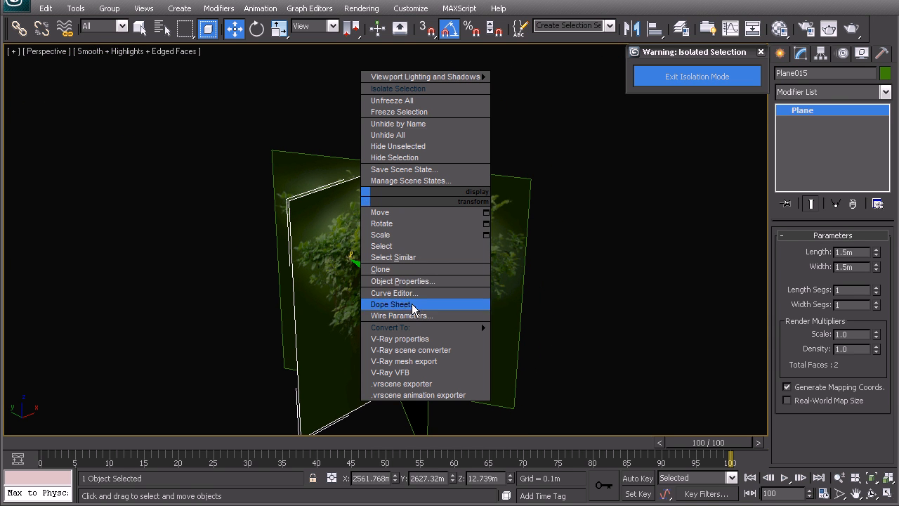
mouse_move(393, 325)
click(554, 361)
Attach the remaining planes of the copied bush to the Editable Poly plane and leave attach mode.
right_click(364, 209)
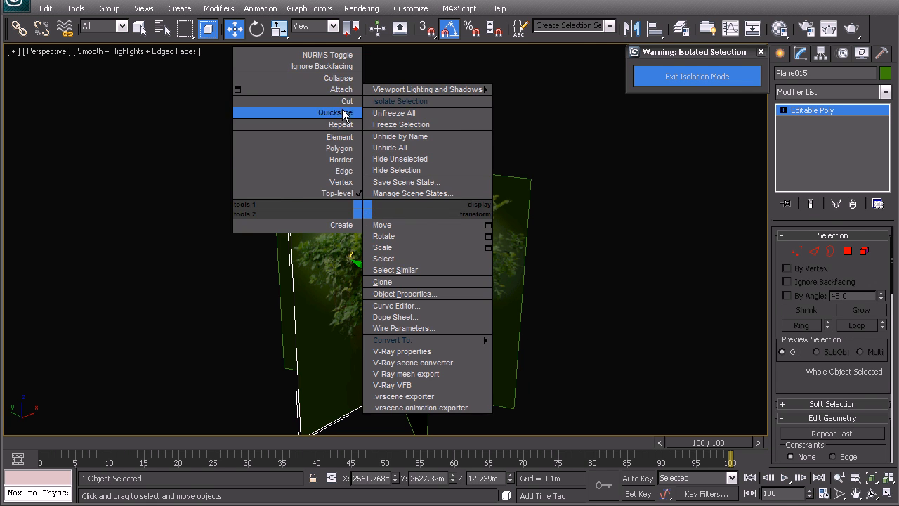
click(341, 91)
click(304, 172)
click(372, 149)
scroll(372, 176, down, 5)
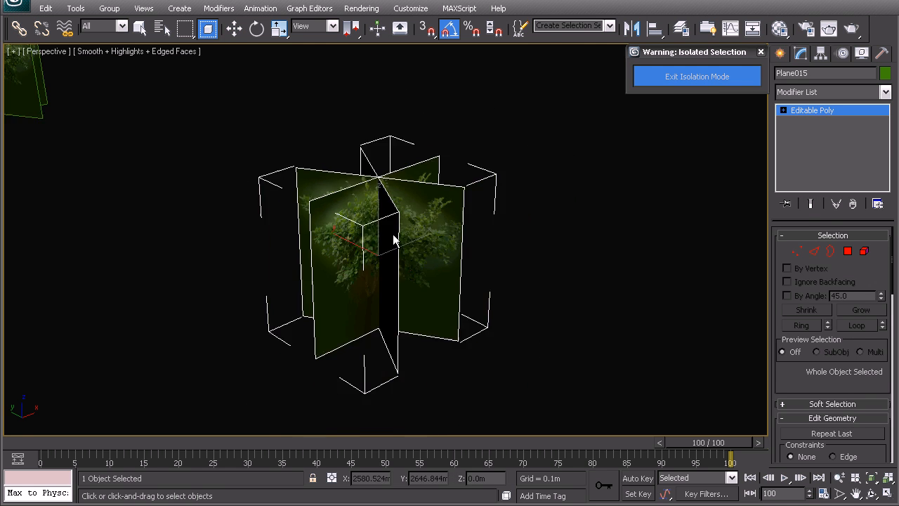
key(w)
Save a temporary restore point of the scene with Hold.
scroll(454, 232, down, 5)
middle_drag(453, 226, 375, 258)
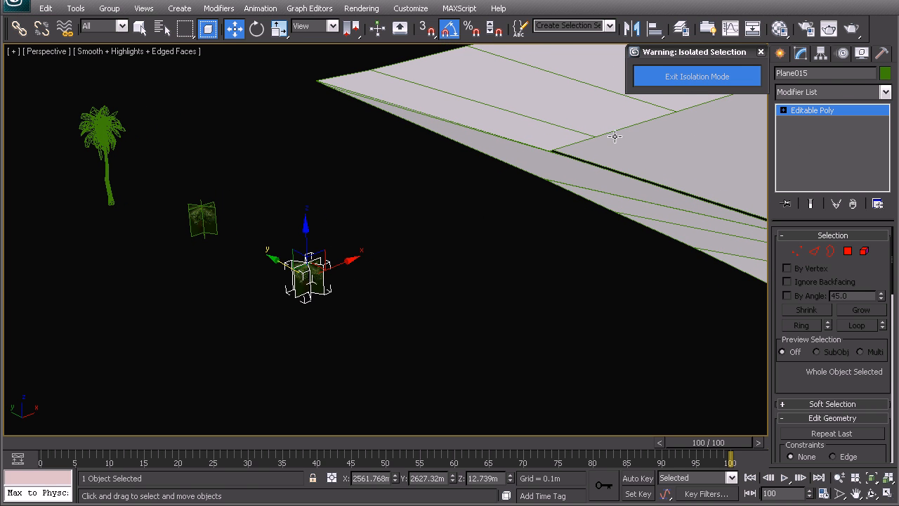
click(780, 54)
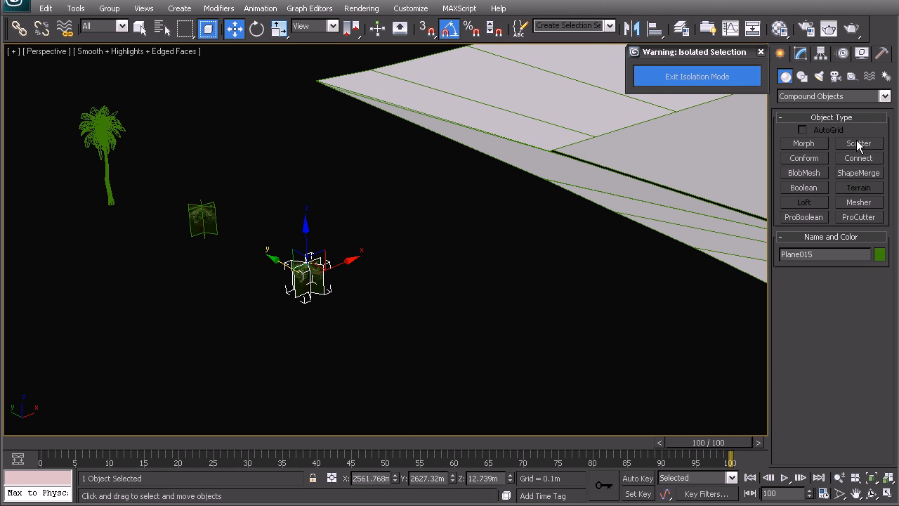
middle_drag(604, 264, 390, 259)
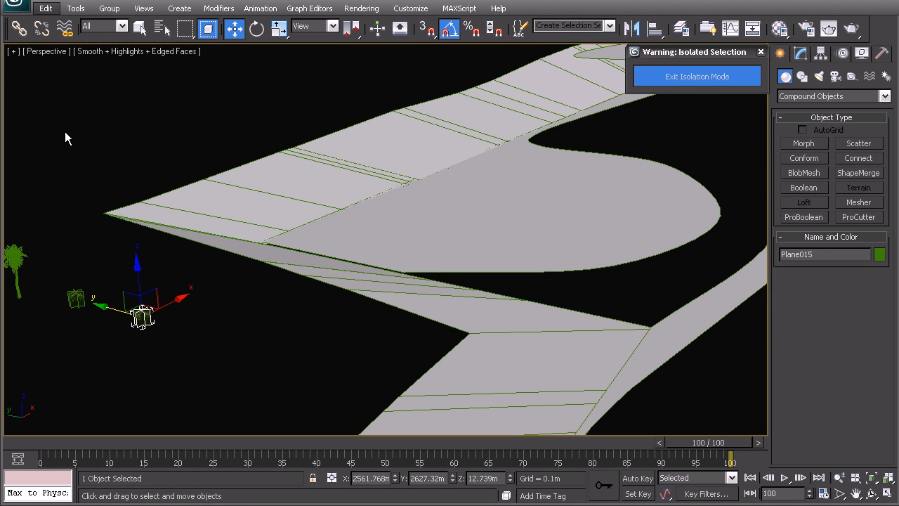
click(47, 9)
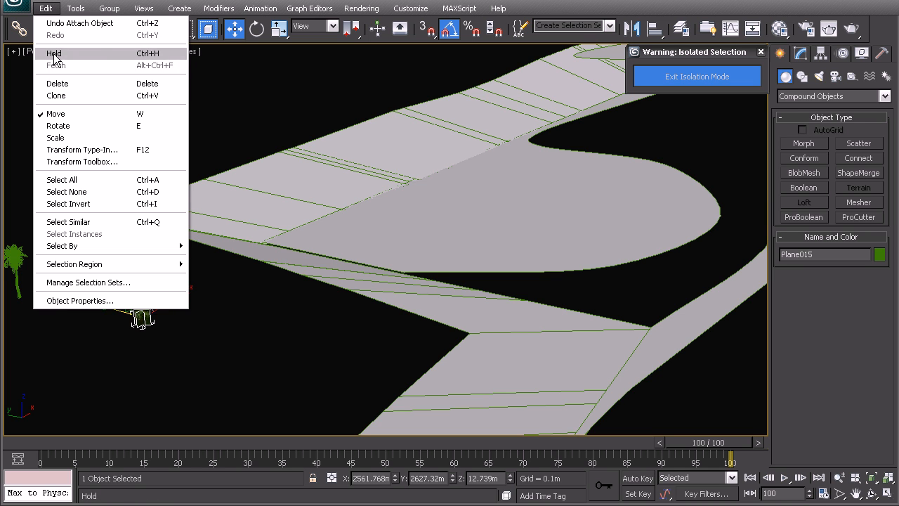
click(54, 55)
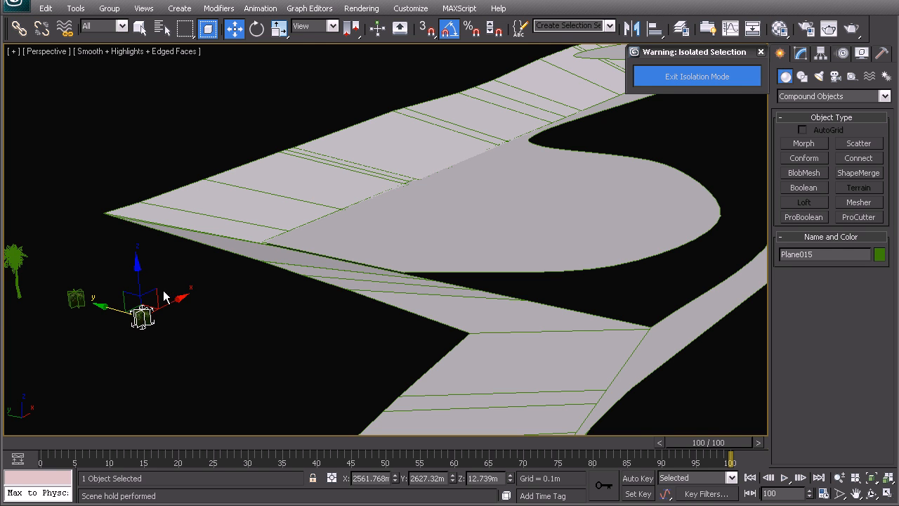
Create a Scatter compound object from the attached bush with 100 duplicates and the distribution object hidden.
middle_drag(148, 358, 204, 330)
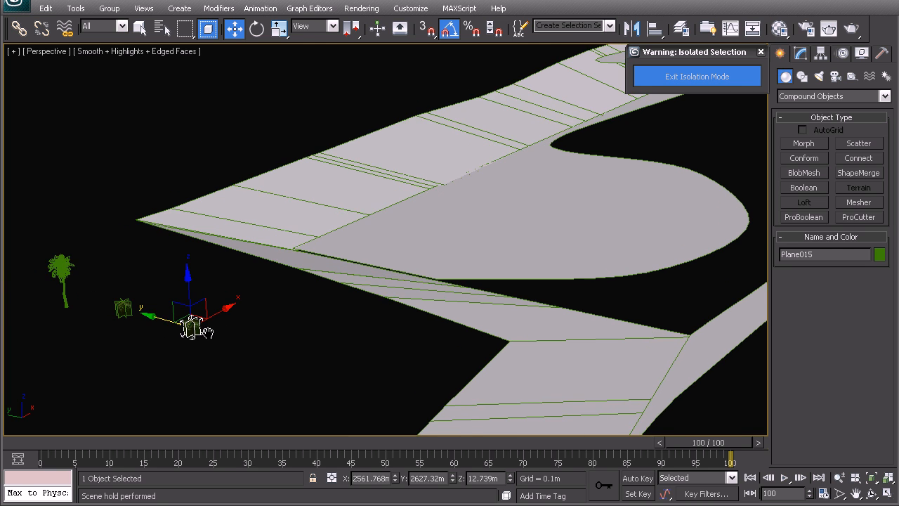
alt+middle_drag(255, 317, 342, 274)
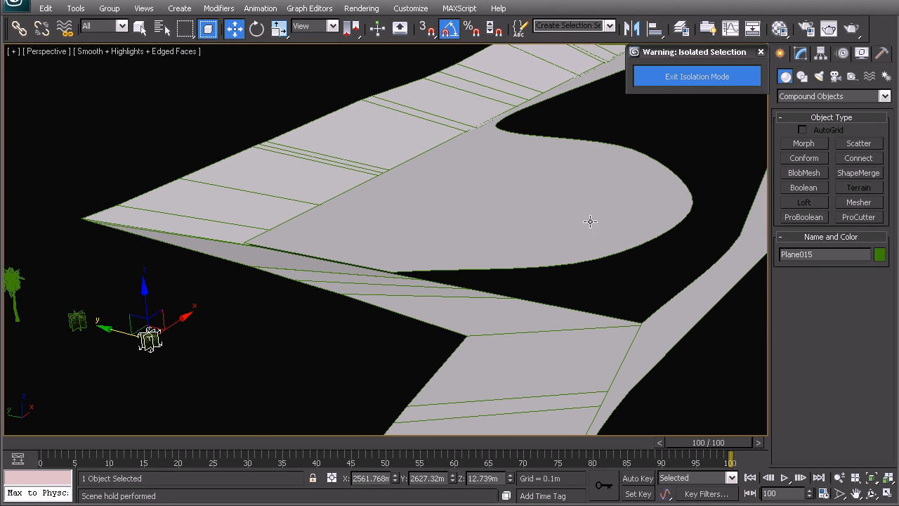
click(799, 54)
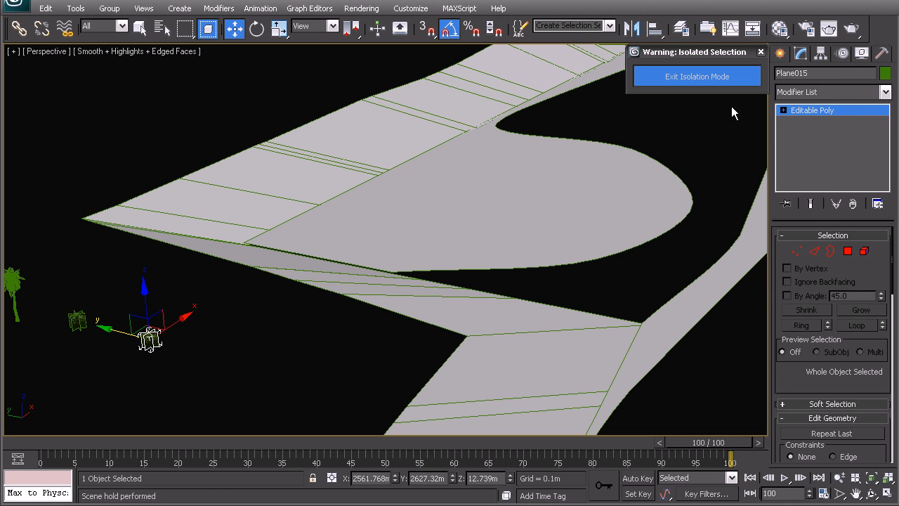
click(780, 54)
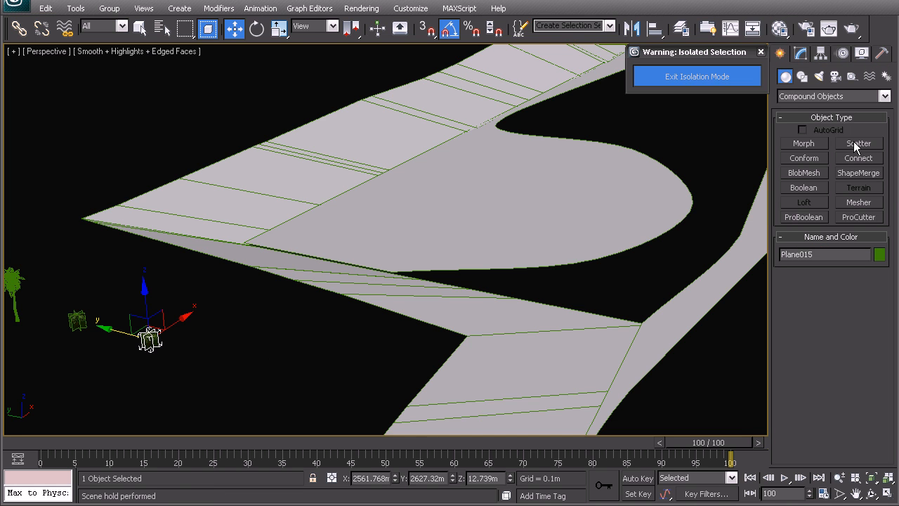
click(856, 145)
drag(890, 245, 886, 475)
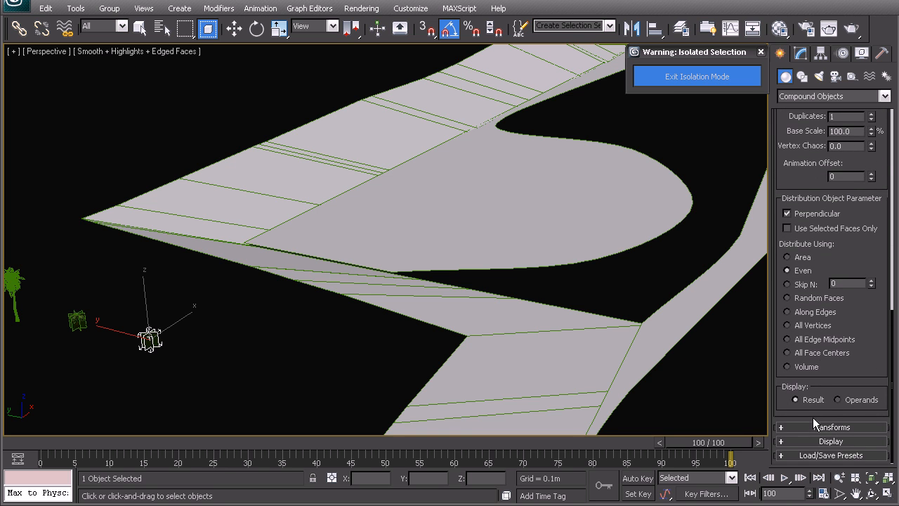
click(799, 440)
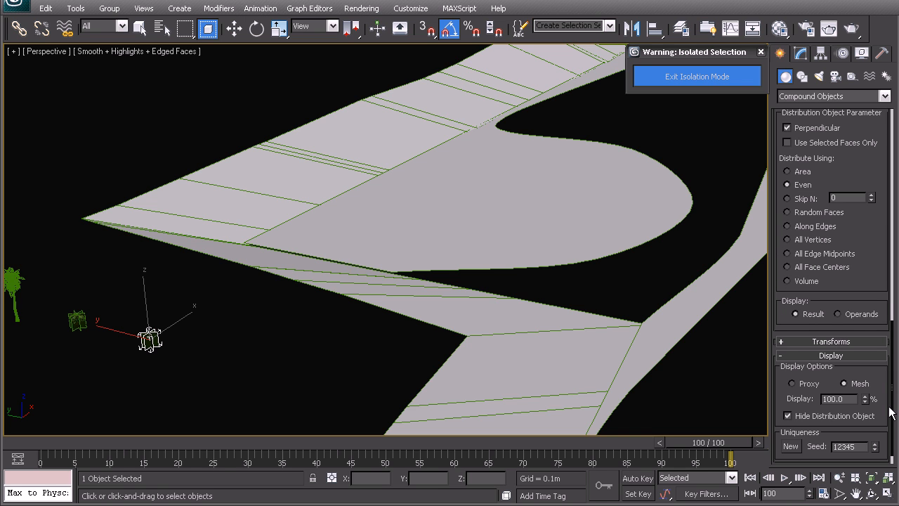
drag(890, 413, 881, 261)
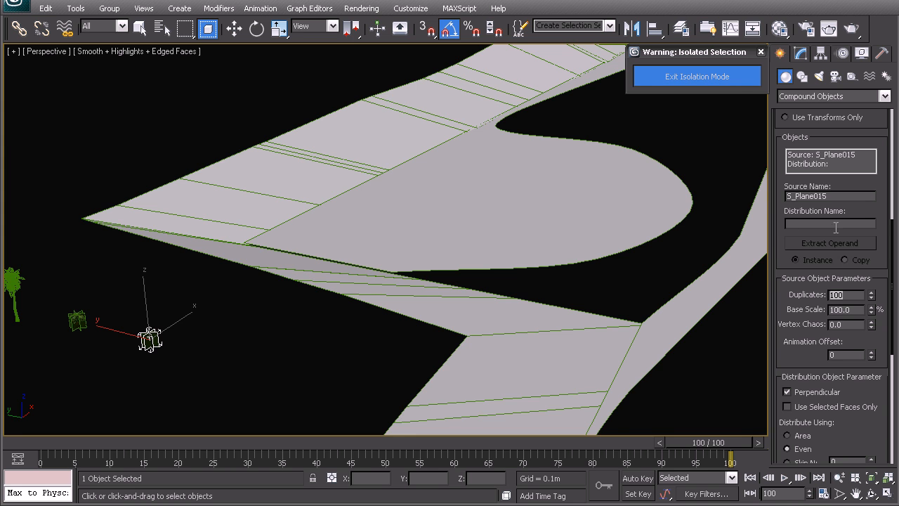
drag(892, 239, 892, 124)
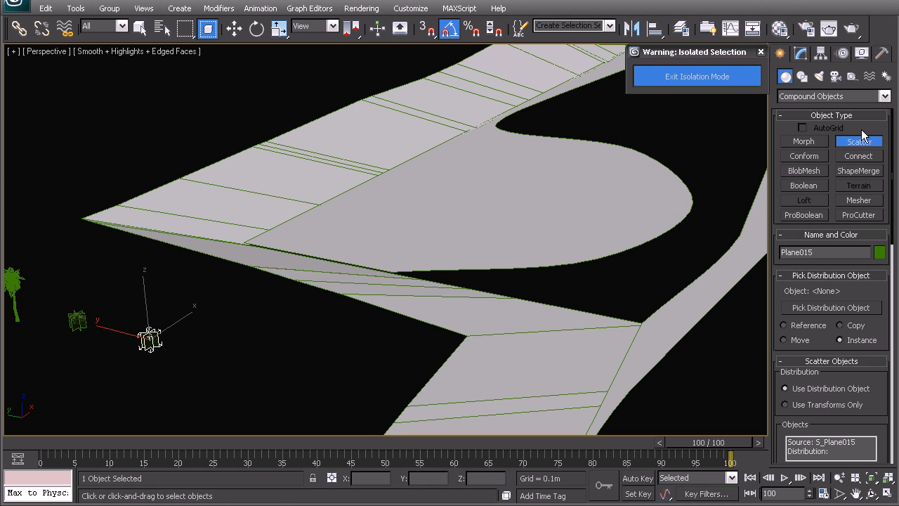
Pick the pointed curved grass surface beyond the large rounded one as the Scatter's distribution object, using Instance.
middle_drag(467, 212, 370, 289)
scroll(574, 238, down, 2)
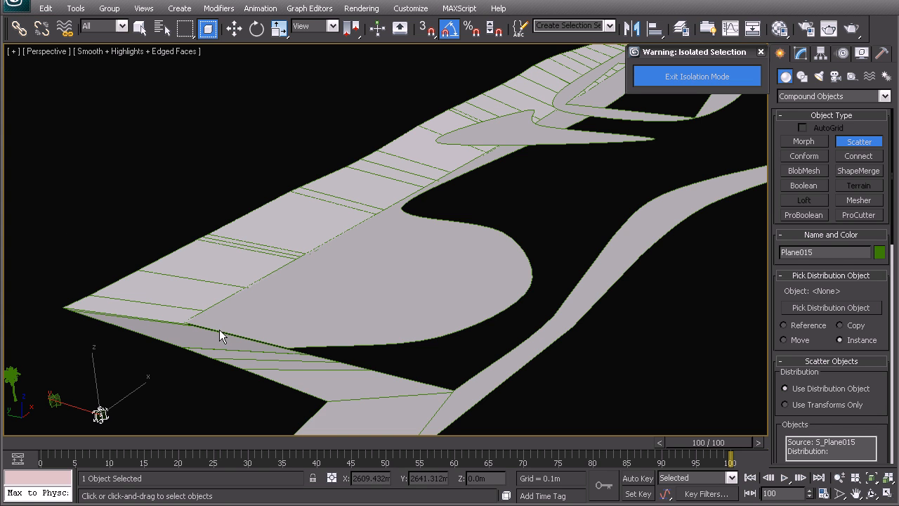
alt+middle_drag(548, 160, 543, 203)
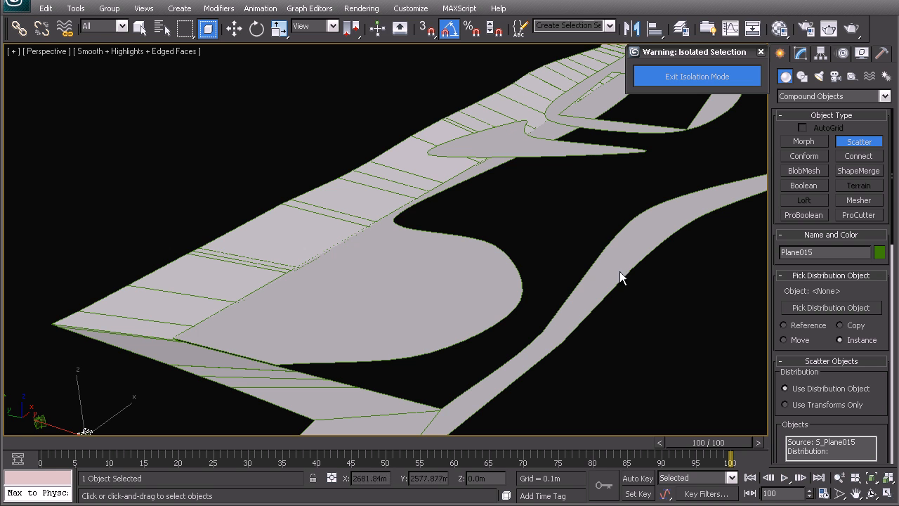
click(805, 309)
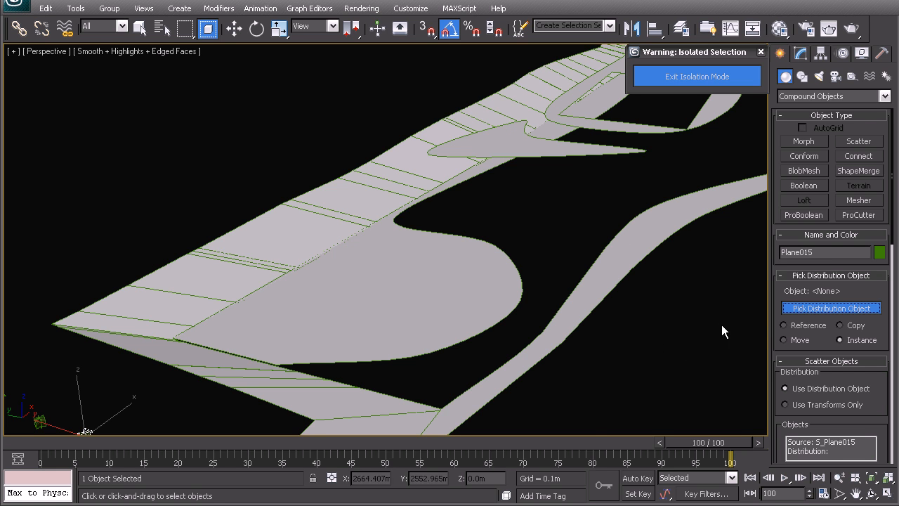
click(584, 150)
middle_drag(574, 187, 488, 274)
scroll(568, 254, up, 2)
scroll(574, 251, down, 3)
scroll(488, 274, up, 5)
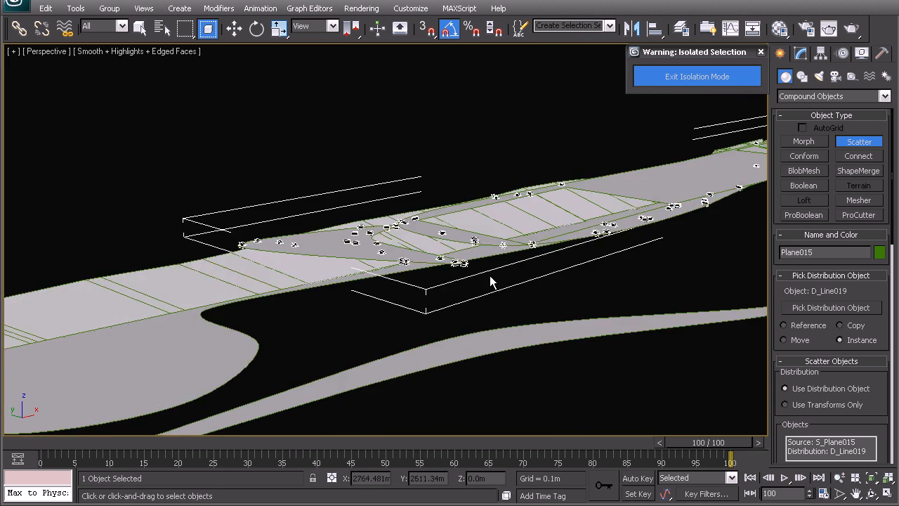
alt+middle_drag(440, 311, 499, 327)
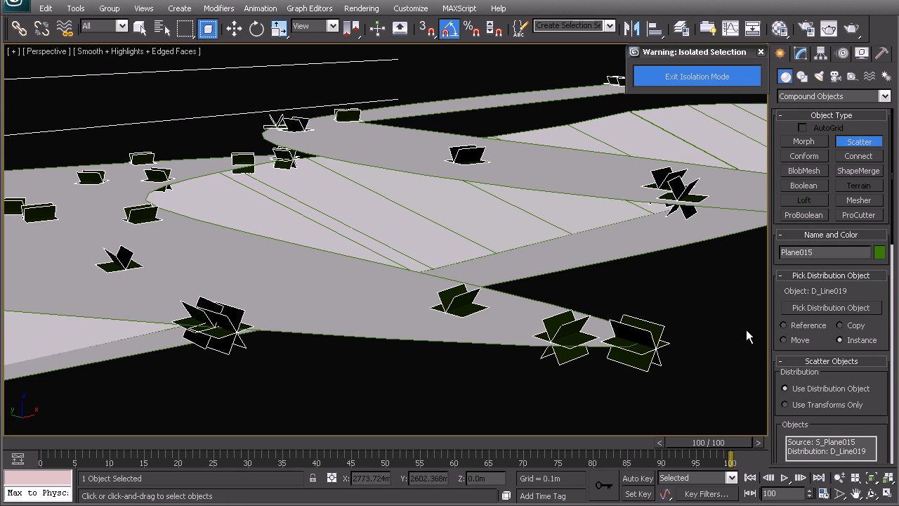
Try rotating the scattered bushes 28.46 degrees about Y and 90 degrees about X, resetting each rotation.
drag(894, 212, 875, 464)
click(827, 324)
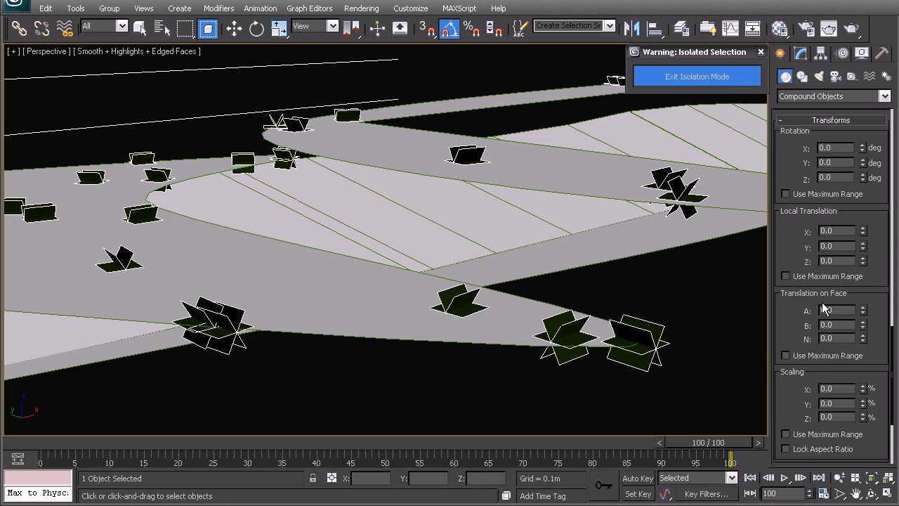
drag(798, 262, 790, 295)
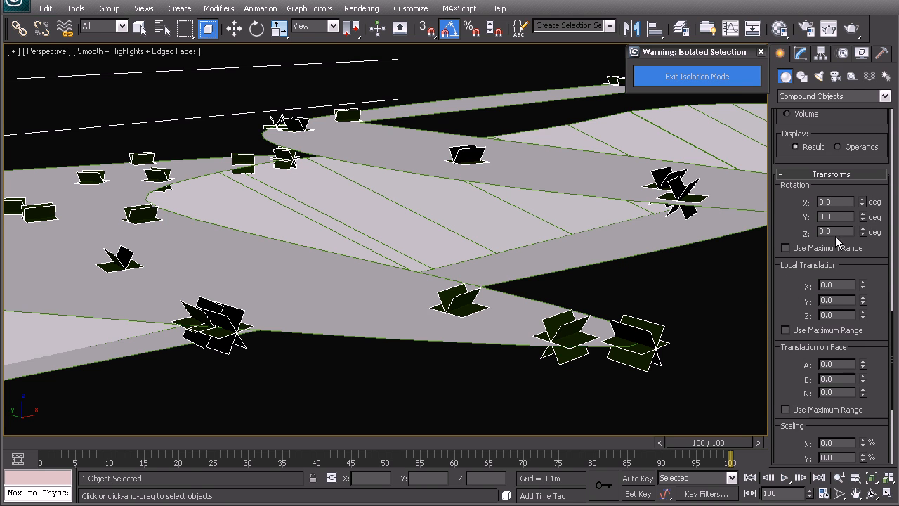
drag(867, 219, 835, 335)
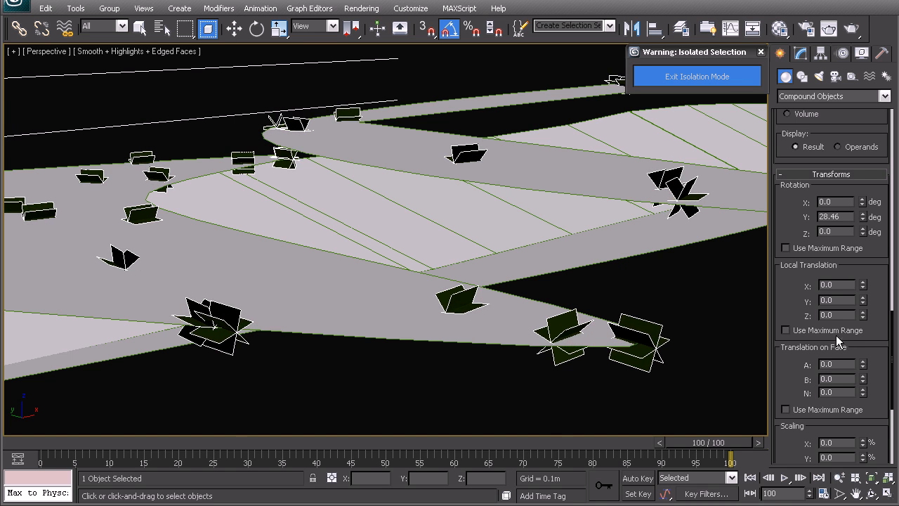
right_click(863, 217)
drag(837, 201, 792, 198)
text(90)
key(Return)
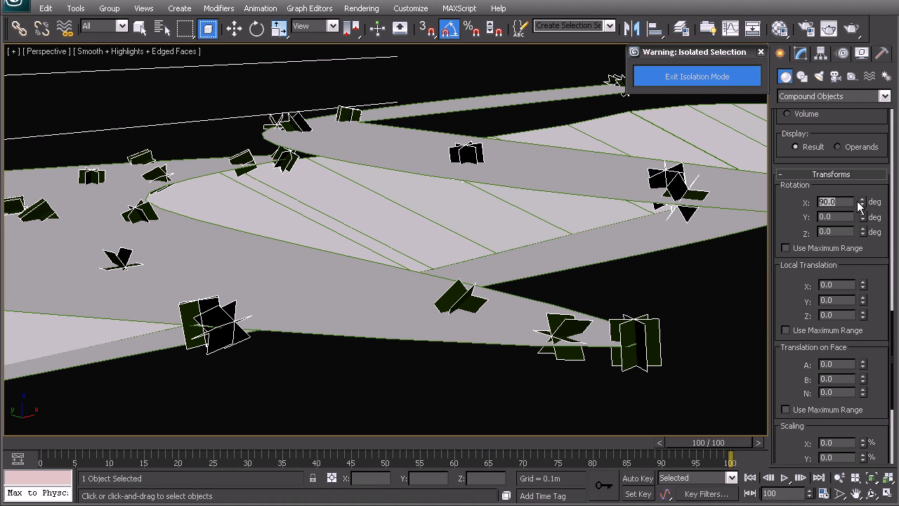
scroll(881, 292, up, 3)
right_click(862, 265)
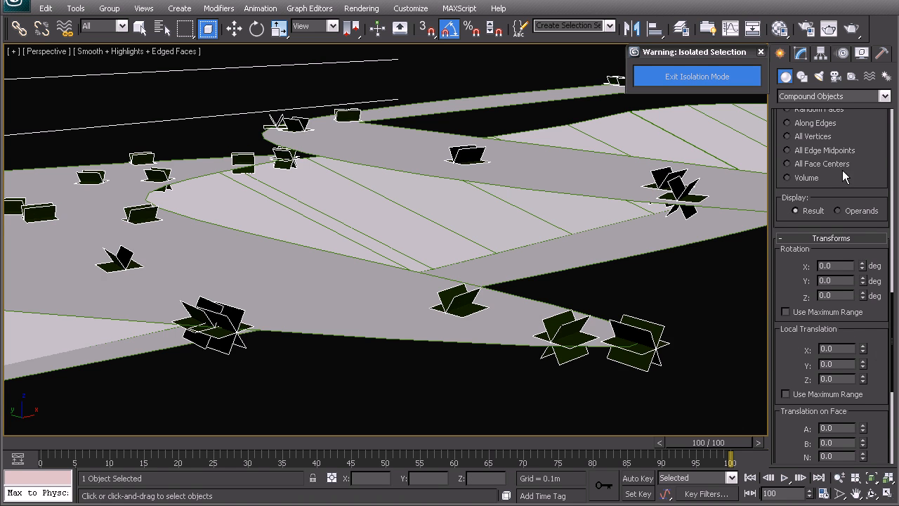
Turn off Perpendicular in the Scatter's distribution parameters so the bushes stand upright.
scroll(863, 175, up, 9)
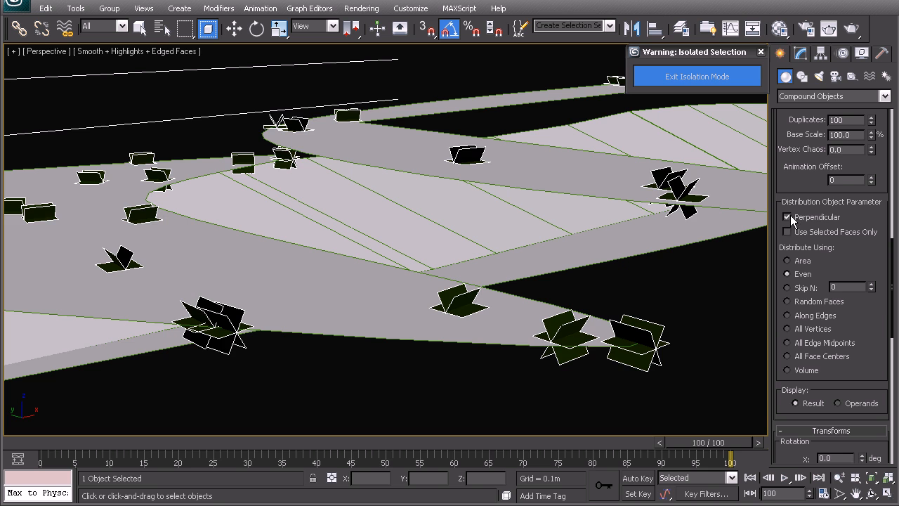
click(793, 217)
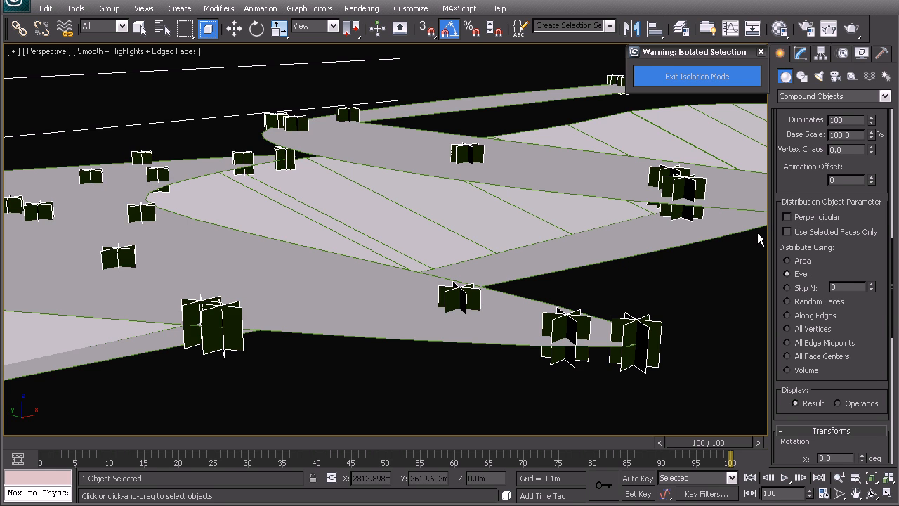
drag(862, 257, 853, 287)
Raise the scattered bushes to a Z position of 13.397 m so they sit on the grass surface.
middle_drag(501, 219, 567, 265)
key(w)
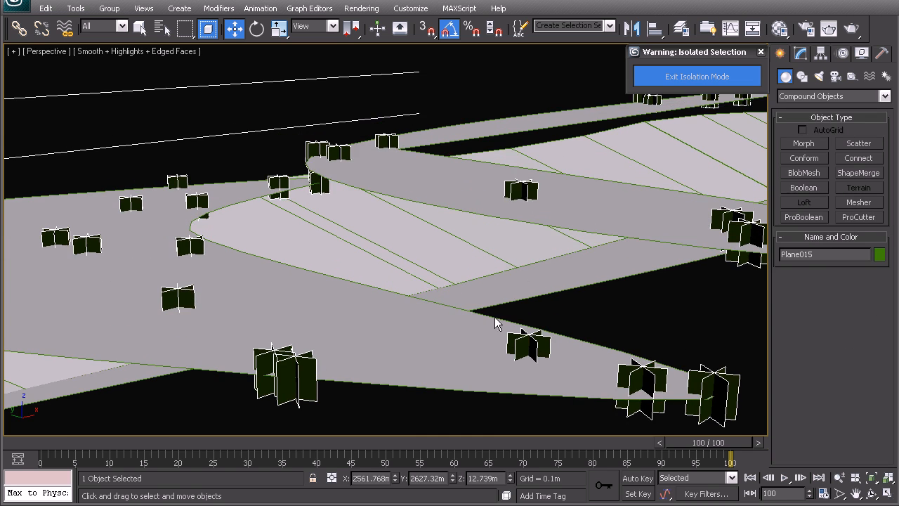
middle_drag(497, 403, 499, 337)
drag(508, 475, 507, 473)
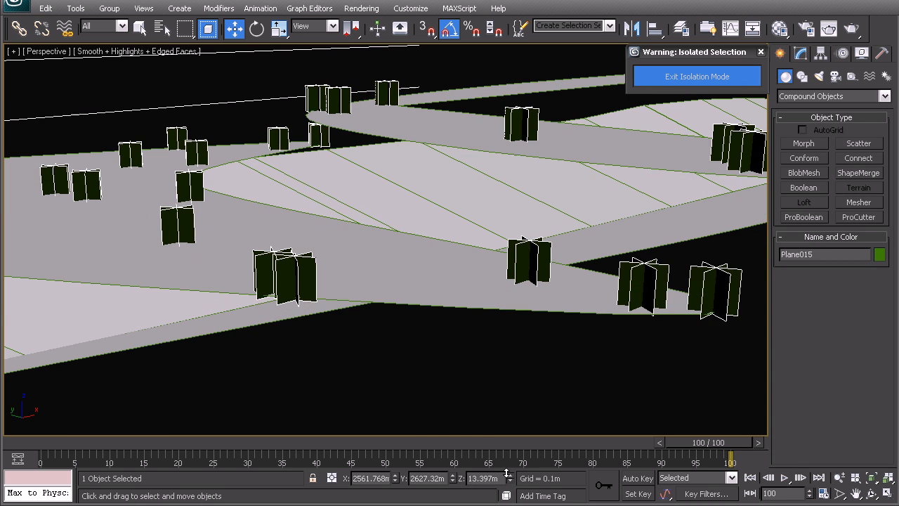
middle_drag(402, 345, 389, 277)
Vary the scattered bushes' size with 30% X scaling, using the maximum range and a locked aspect ratio.
middle_drag(348, 231, 716, 181)
click(801, 54)
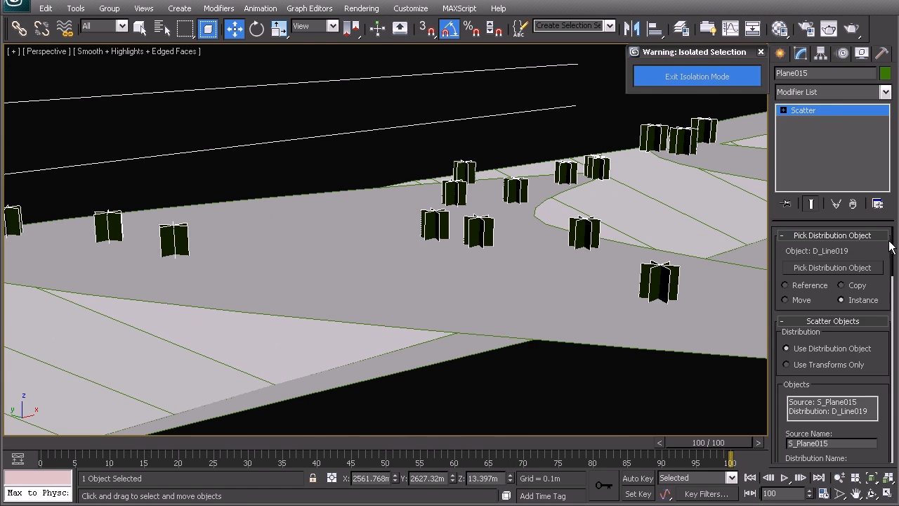
drag(892, 253, 847, 421)
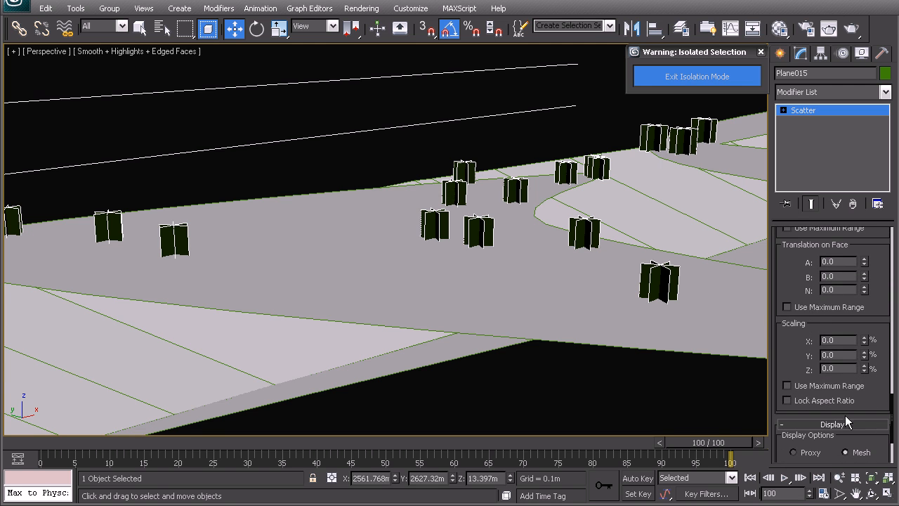
click(787, 385)
double_click(829, 340)
text(30)
key(Return)
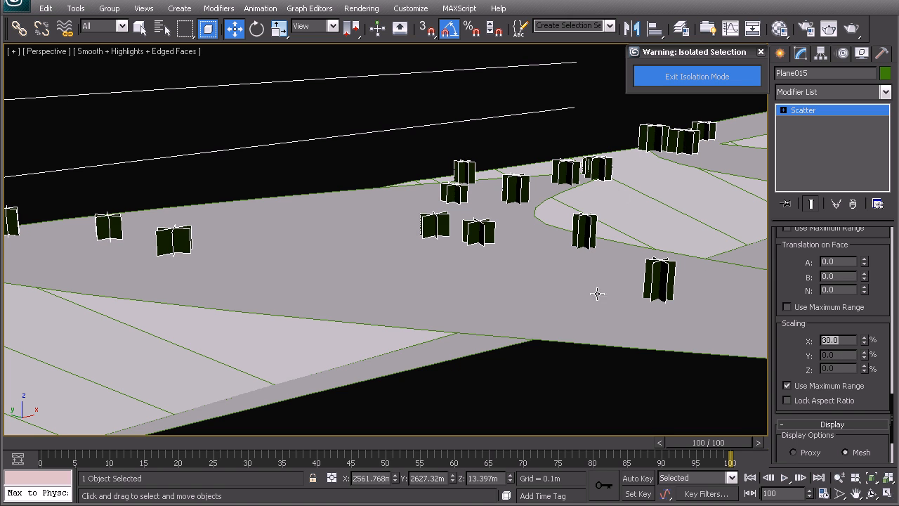
click(787, 400)
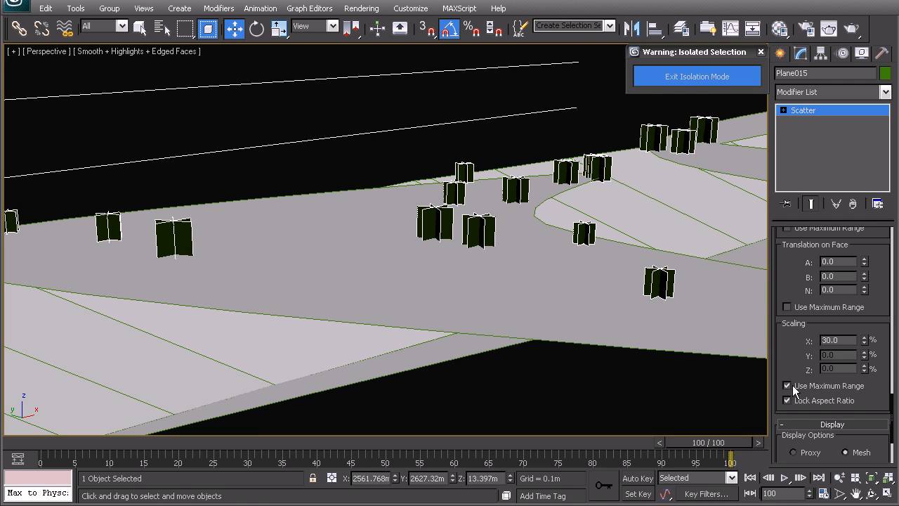
Set the Scatter's number of bush duplicates to 1000.
middle_drag(534, 238, 528, 245)
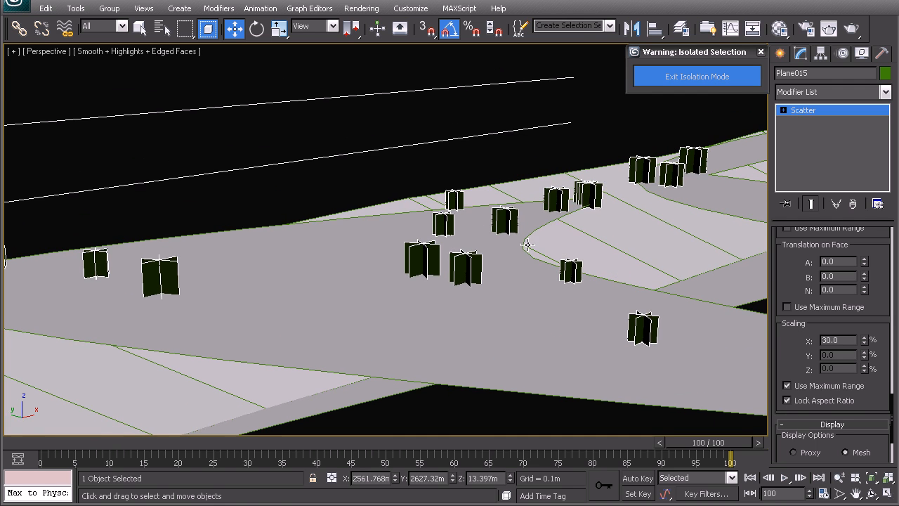
drag(893, 406, 887, 277)
double_click(850, 305)
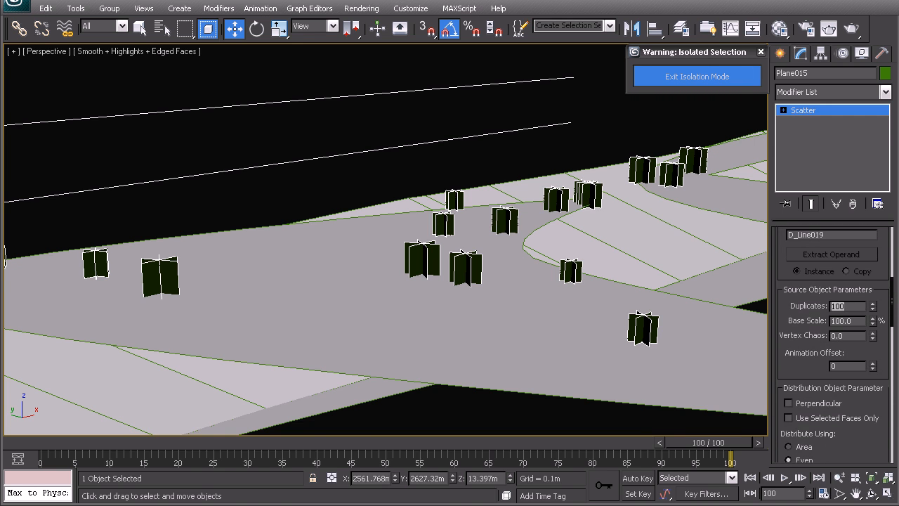
key(Return)
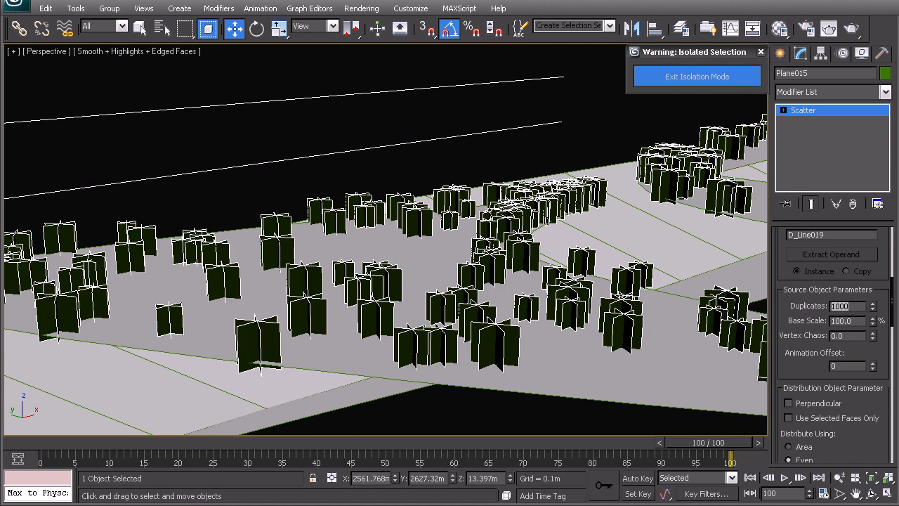
Examine the scattered bushes along the podium surfaces and select the source operand S_Plane015 in the Scatter's object list.
middle_drag(285, 334, 396, 317)
scroll(414, 303, down, 3)
scroll(461, 303, down, 5)
alt+middle_drag(462, 304, 385, 282)
scroll(272, 285, up, 5)
middle_drag(477, 260, 413, 253)
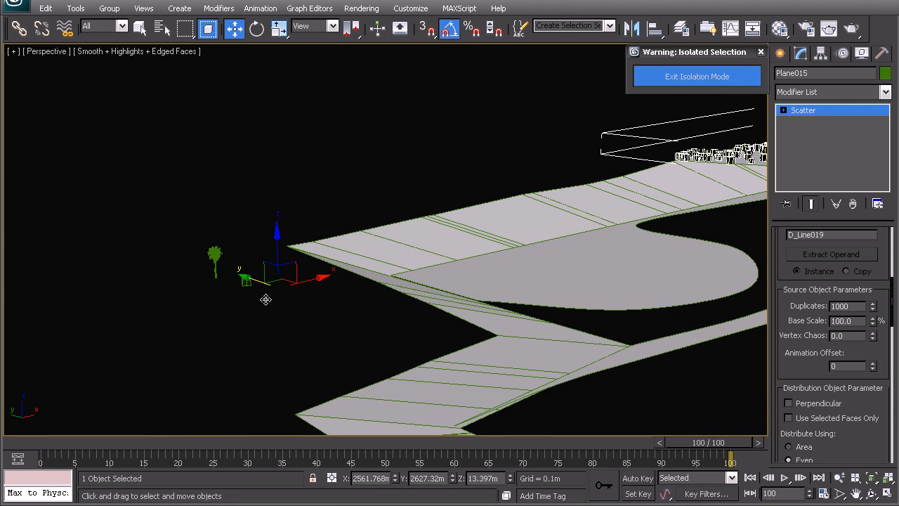
middle_drag(589, 238, 512, 253)
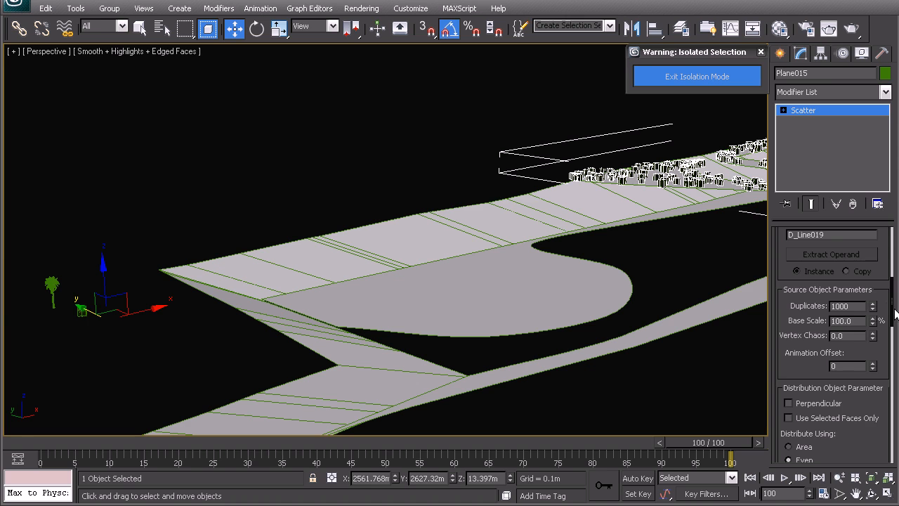
drag(891, 292, 877, 248)
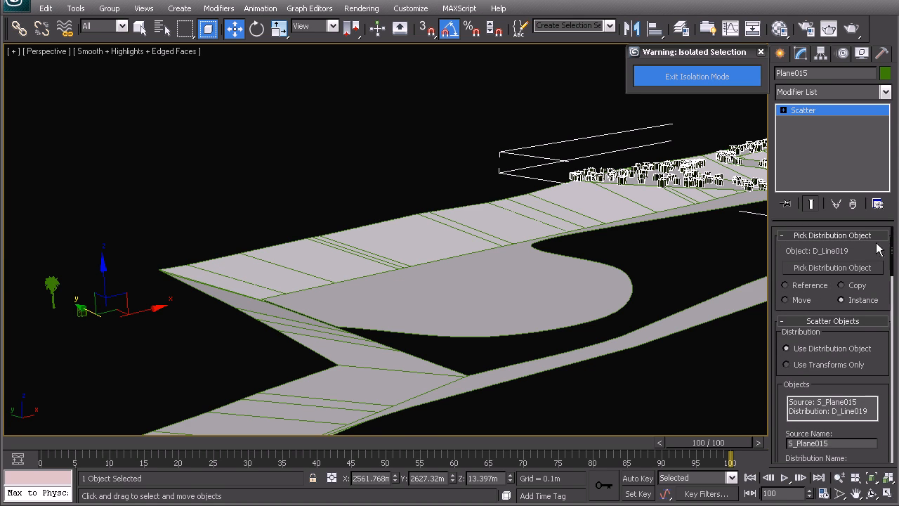
key(z)
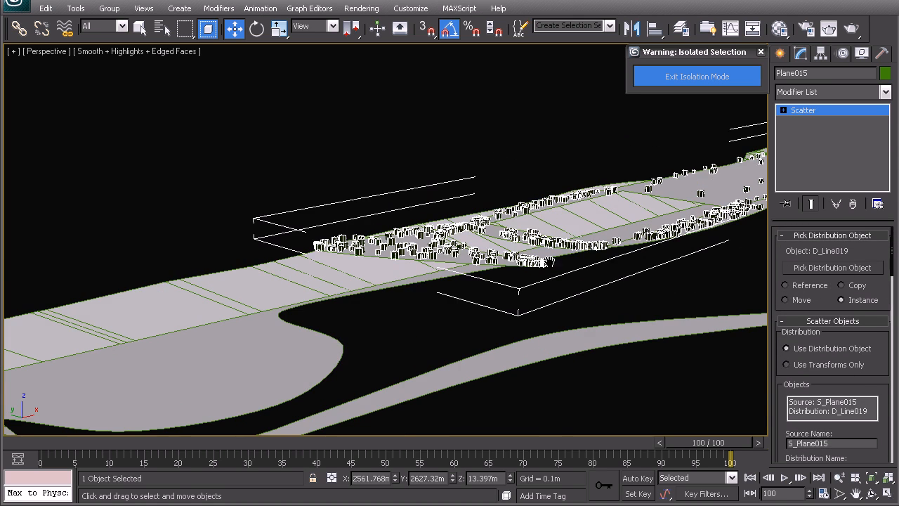
click(802, 401)
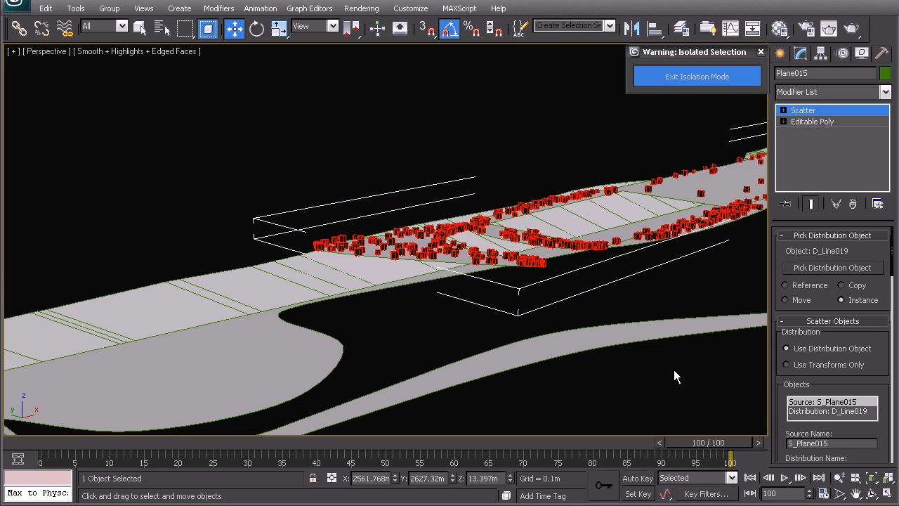
drag(823, 379, 829, 306)
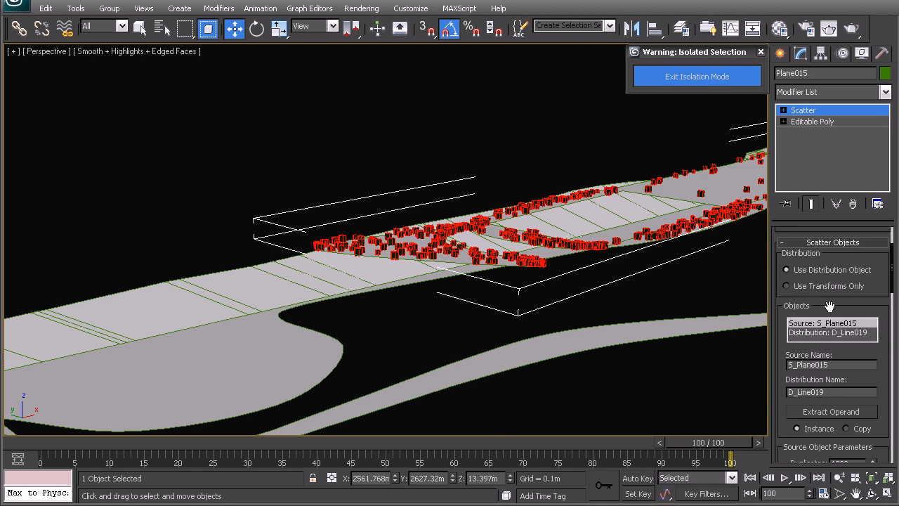
Clone the spare bush beside the palm tree as a single copy along the Y axis and clear the selection.
middle_drag(281, 263, 588, 208)
click(231, 336)
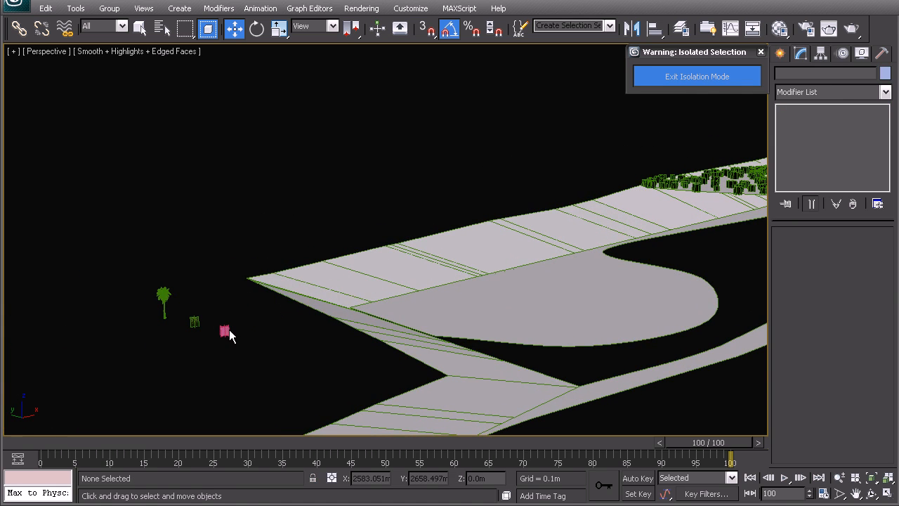
click(224, 330)
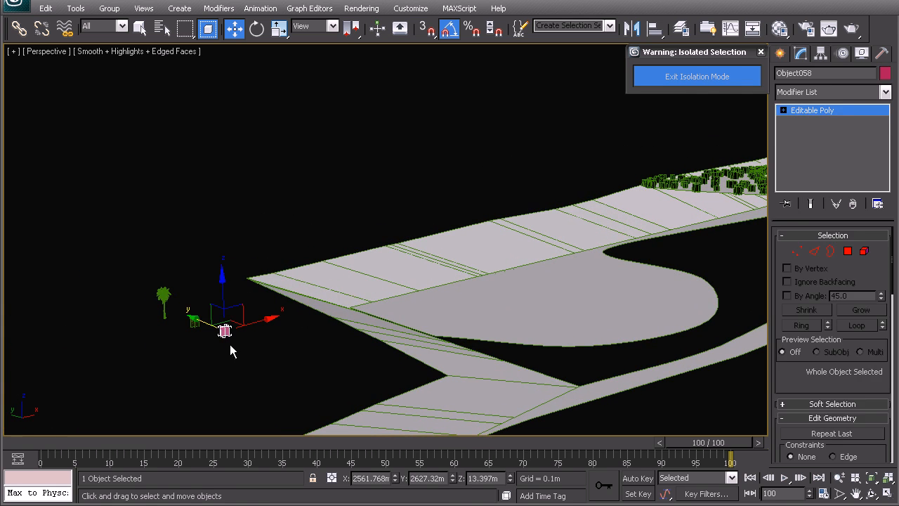
shift+drag(199, 320, 222, 330)
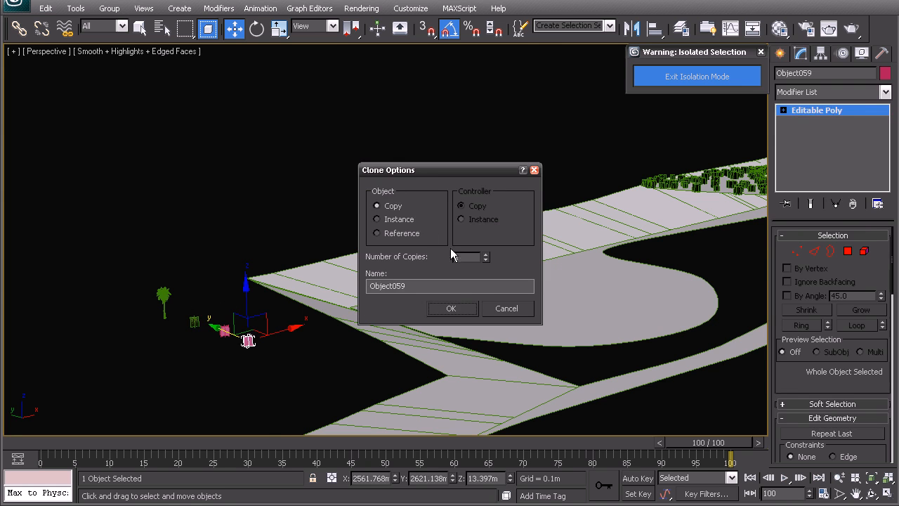
click(451, 309)
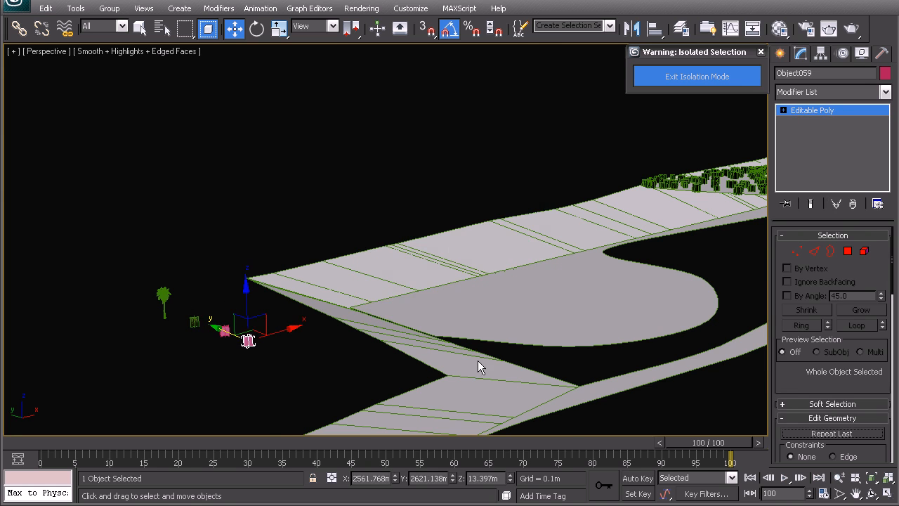
middle_drag(477, 361, 531, 363)
click(303, 331)
click(279, 333)
middle_drag(646, 156, 374, 434)
click(118, 348)
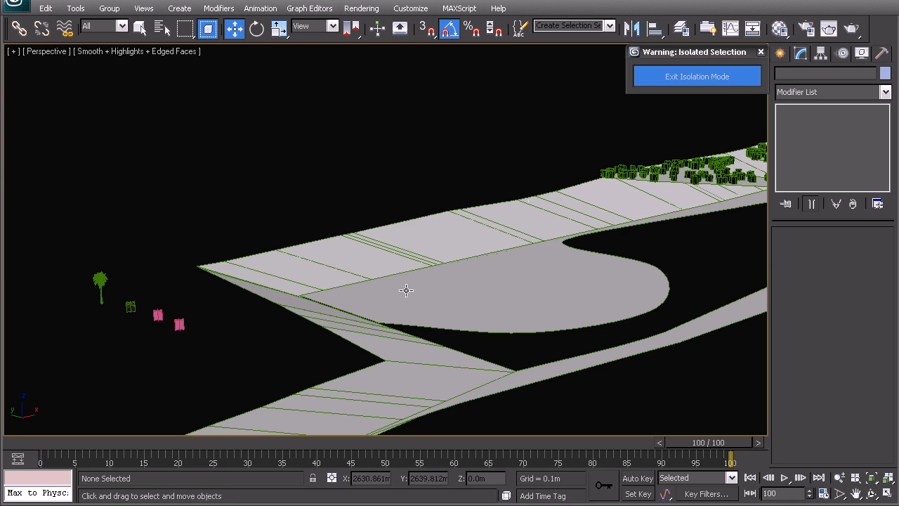
Move the palm tree proxy in plan onto the triangular grass area among the scattered bushes.
click(97, 288)
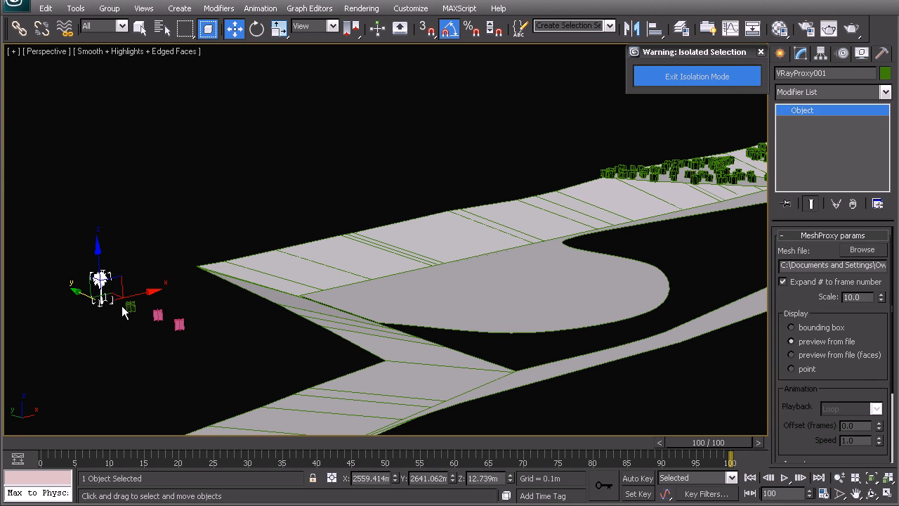
drag(110, 290, 708, 241)
key(t)
key(z)
key(F4)
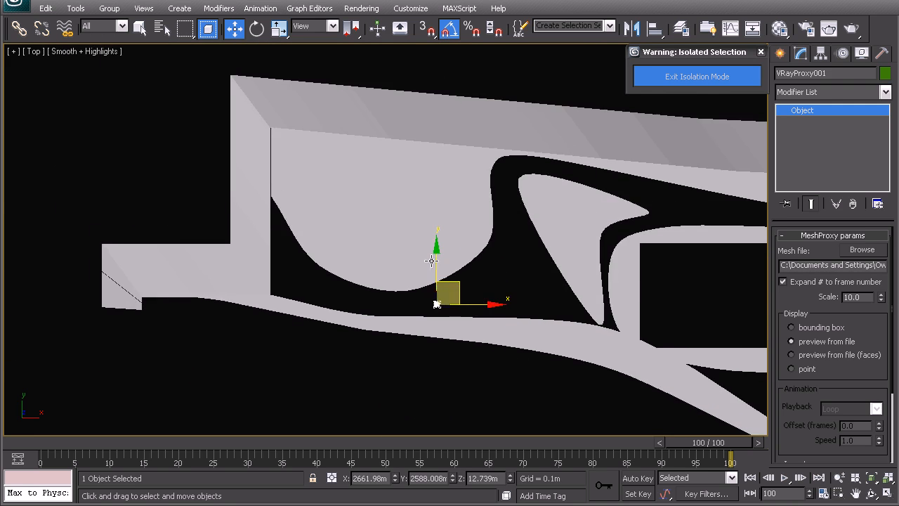
middle_drag(431, 260, 456, 311)
key(F3)
drag(485, 332, 589, 237)
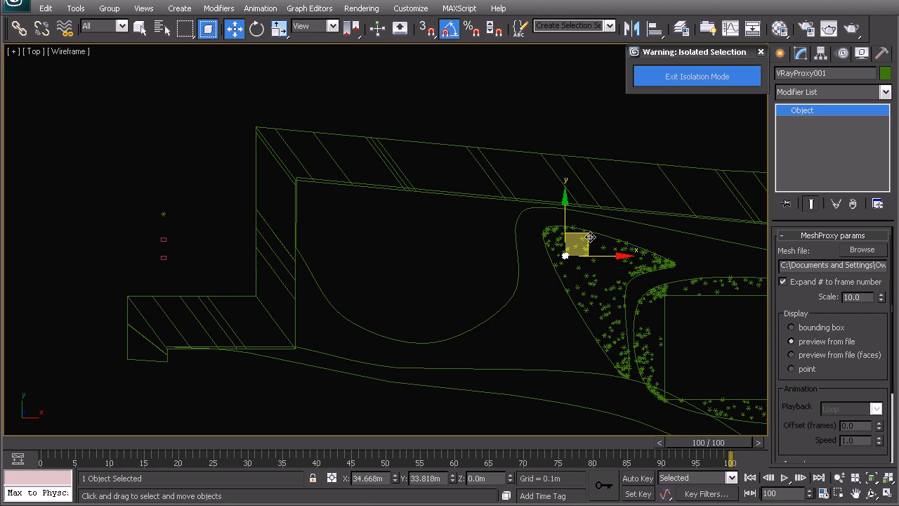
Raise the palm tree proxy in the front view to a Z position of about 19.03 m, level with the scattered bushes.
key(f)
middle_drag(467, 210, 423, 270)
scroll(423, 270, down, 7)
middle_drag(436, 218, 437, 248)
scroll(383, 268, down, 4)
scroll(383, 268, up, 6)
drag(413, 298, 418, 203)
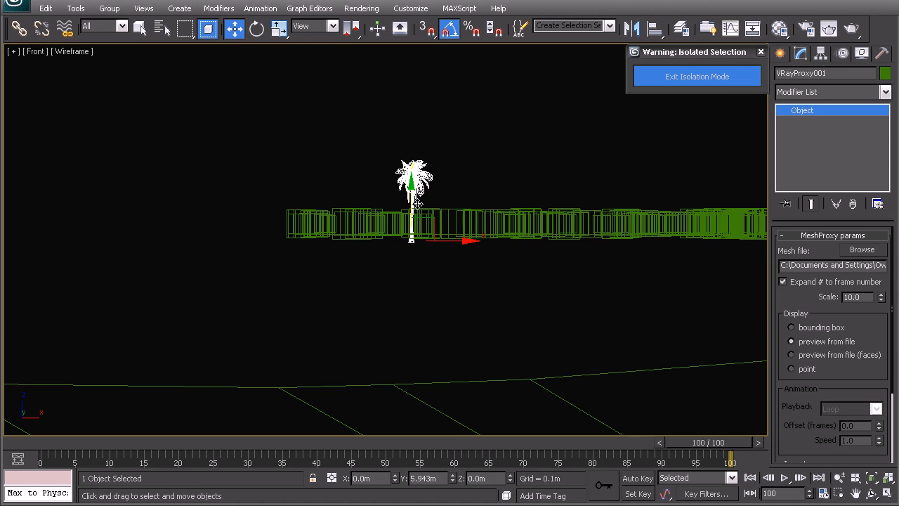
scroll(417, 204, up, 8)
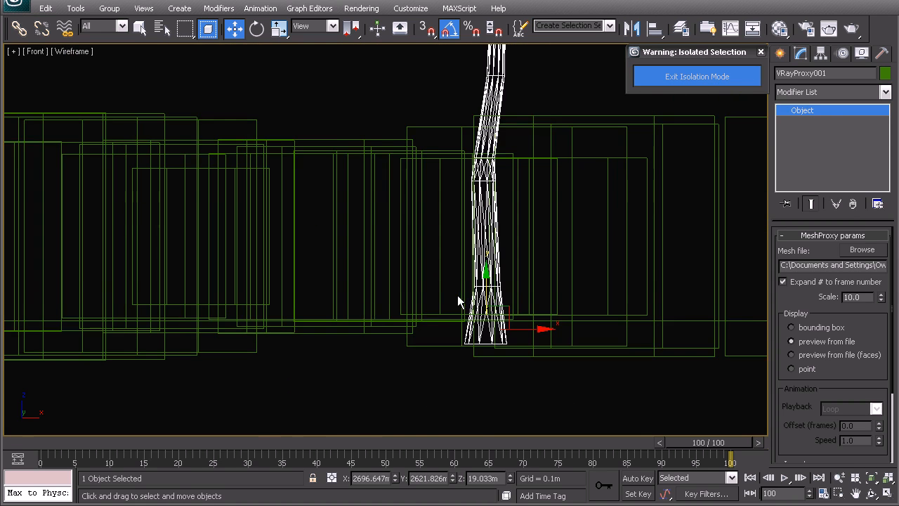
Fine-tune the palm tree proxy's height to about 19.16 m so its trunk base rests on the grass surface.
scroll(447, 269, down, 7)
scroll(450, 259, up, 2)
scroll(450, 259, up, 4)
drag(438, 236, 437, 225)
scroll(413, 289, down, 4)
scroll(412, 291, up, 8)
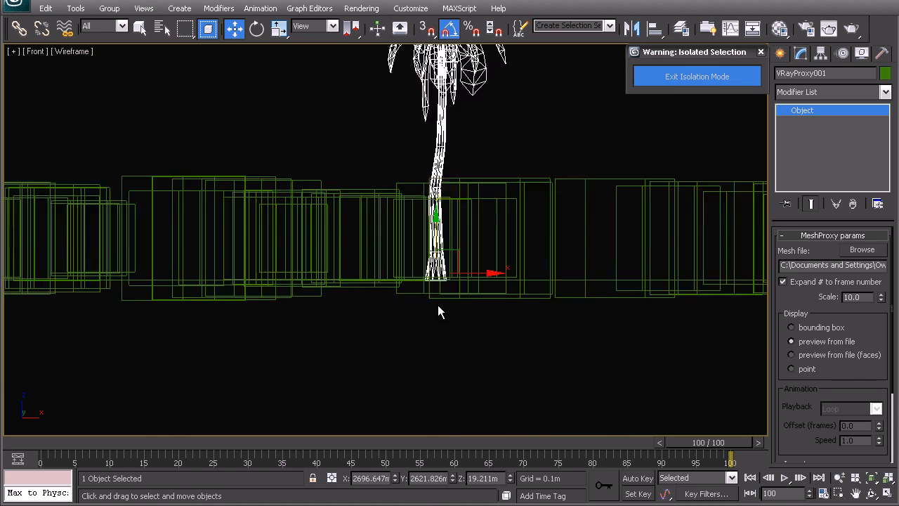
drag(433, 273, 456, 303)
scroll(436, 299, down, 7)
key(r)
drag(397, 271, 403, 263)
key(ctrl+z)
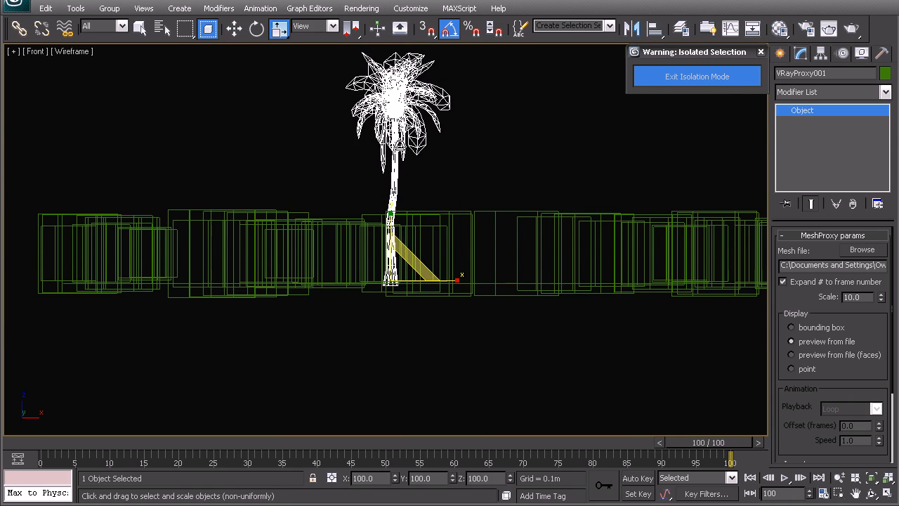
Clone the palm tree proxy to a second spot among the bushes on the same grass area and clear the selection.
key(p)
key(z)
alt+middle_drag(367, 290, 411, 325)
scroll(411, 298, down, 4)
key(F3)
scroll(407, 292, down, 7)
key(z)
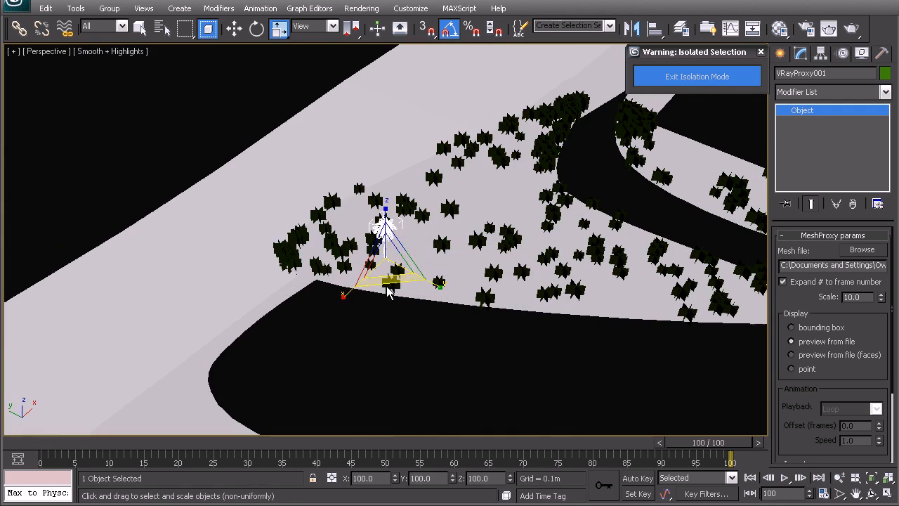
key(w)
mouse_move(394, 240)
shift+mouse_down()
mouse_move(473, 224)
mouse_move(497, 179)
shift+mouse_up()
click(452, 311)
mouse_move(441, 310)
alt+middle_down()
mouse_move(425, 301)
mouse_move(382, 219)
mouse_move(418, 277)
alt+middle_up()
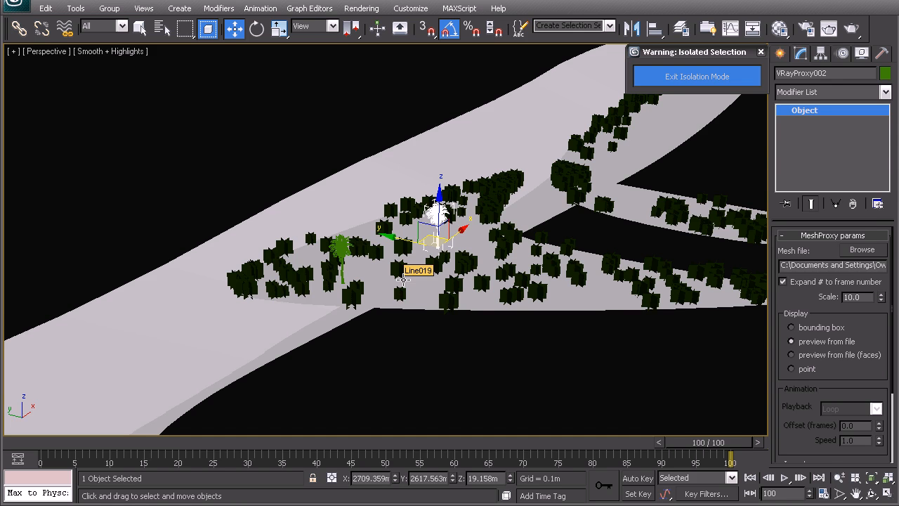
mouse_move(403, 279)
alt+middle_down()
mouse_move(522, 297)
mouse_move(448, 307)
mouse_move(454, 279)
mouse_move(460, 297)
mouse_move(408, 278)
alt+middle_up()
click(457, 310)
Examine the bushes and palm trees across all the podium-top grass surfaces from several angles.
scroll(457, 304, down, 7)
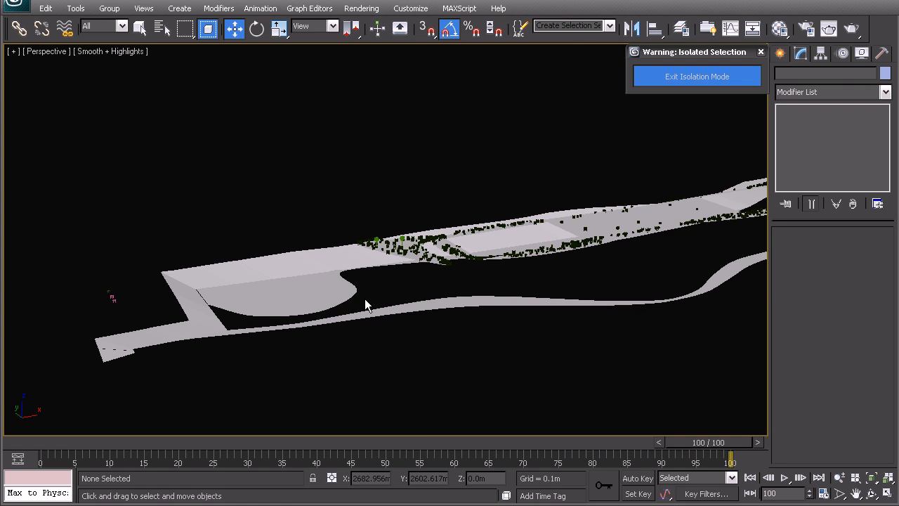
scroll(218, 295, down, 5)
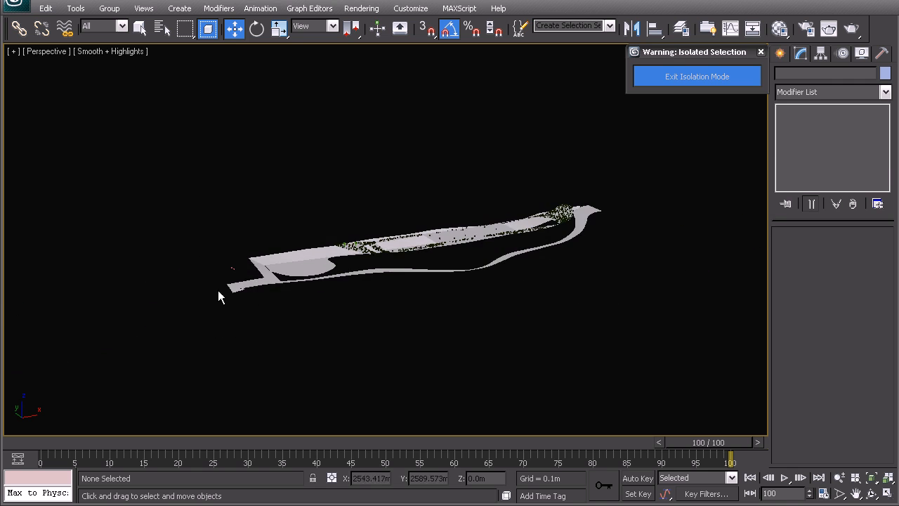
scroll(238, 229, up, 6)
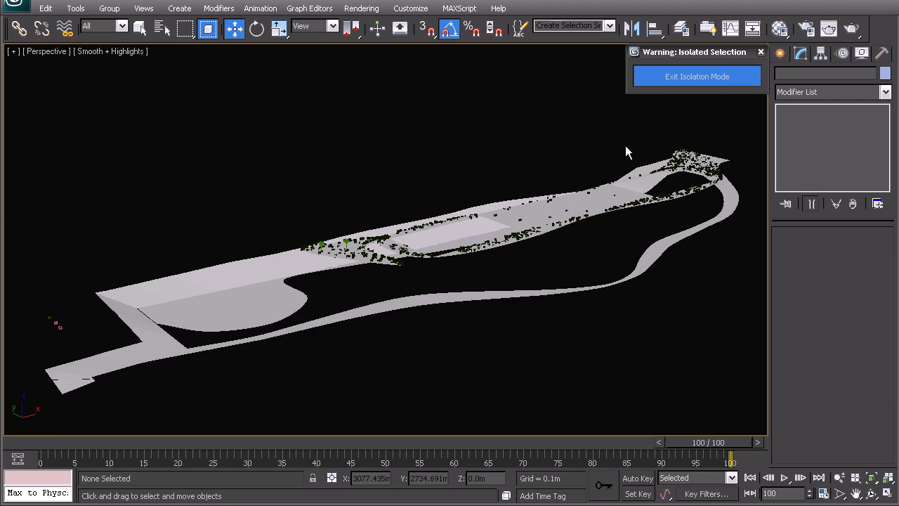
scroll(414, 243, up, 8)
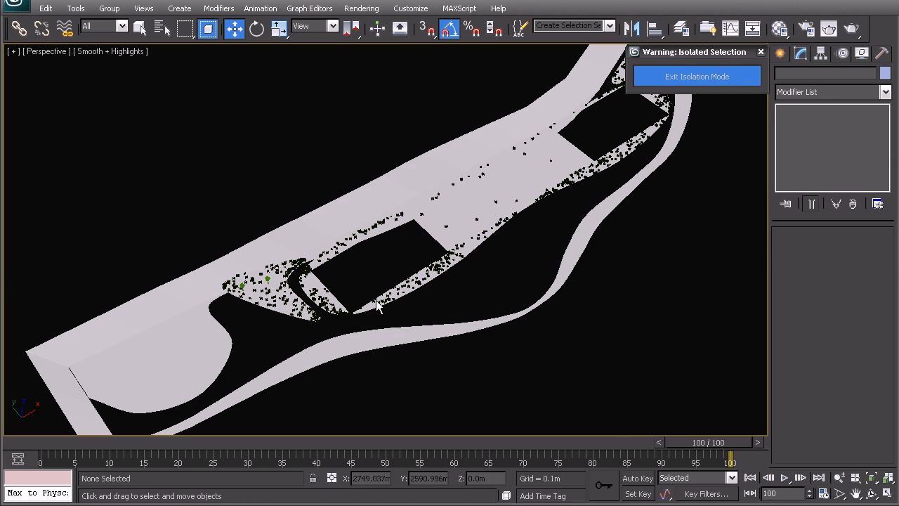
alt+middle_drag(359, 289, 275, 292)
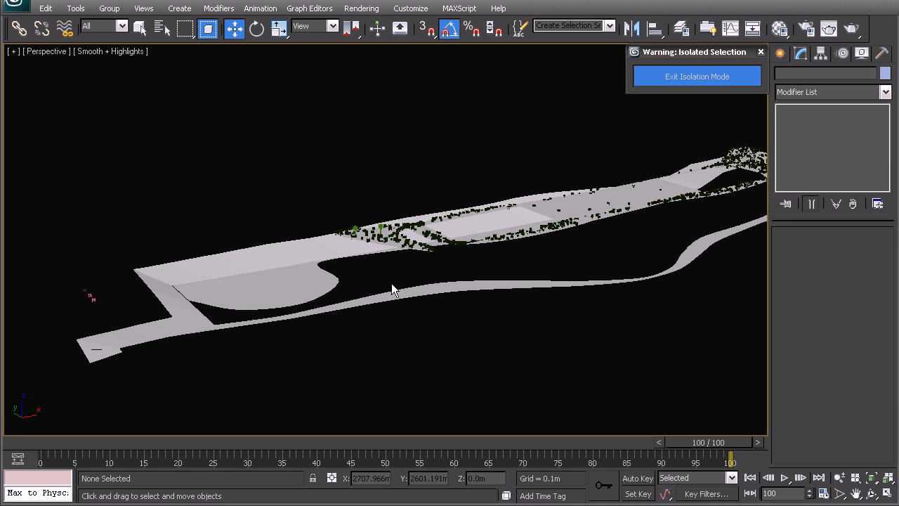
alt+middle_drag(355, 340, 413, 342)
mouse_move(348, 330)
alt+middle_down()
mouse_move(279, 313)
mouse_move(407, 304)
mouse_move(420, 319)
mouse_move(354, 357)
mouse_move(369, 336)
mouse_move(440, 302)
mouse_move(415, 278)
mouse_move(336, 330)
alt+middle_up()
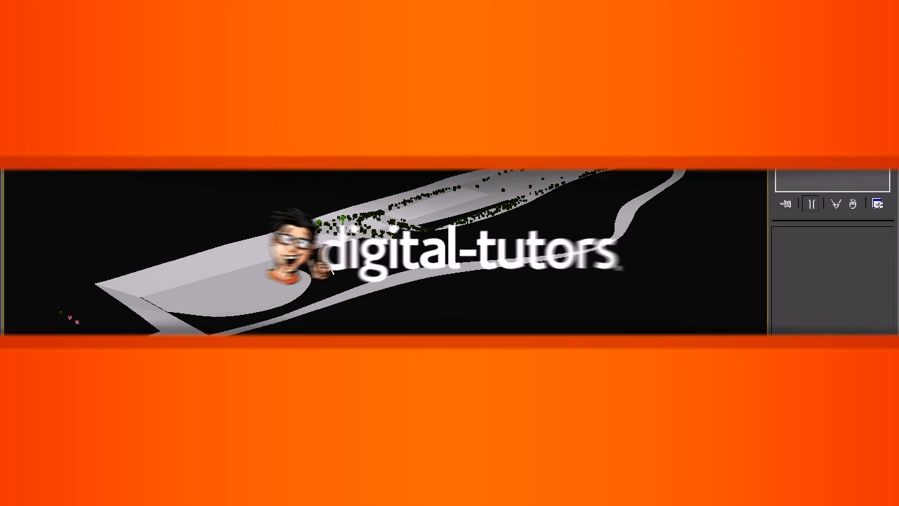